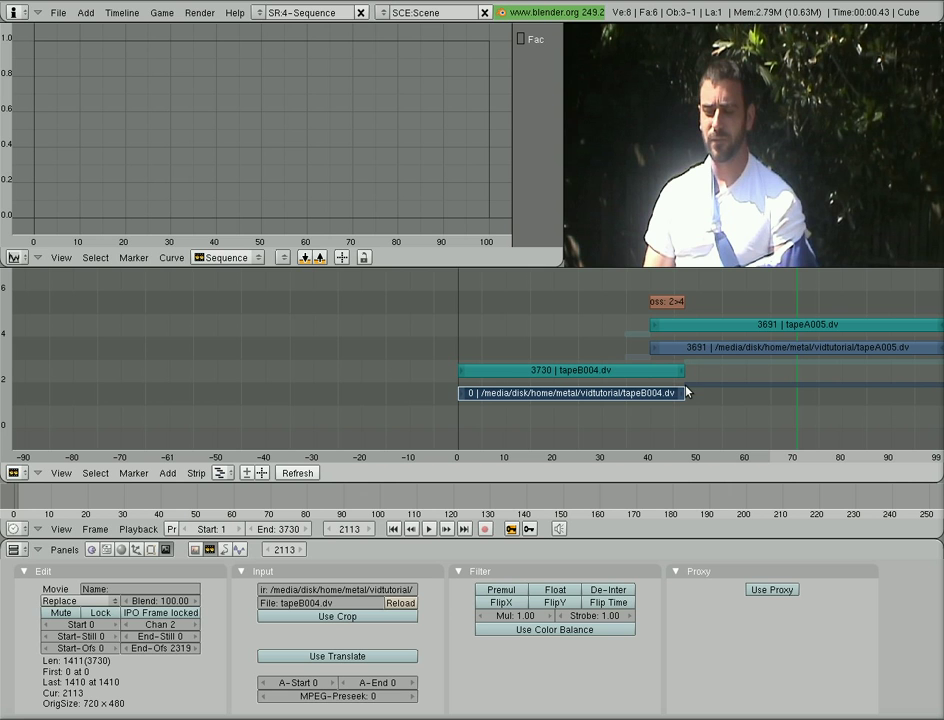
- Scrub through the tapeB004 and tapeA005 footage, then show the Render buttons (F10)
mouse_move(656, 289)
left_mouse_down()
mouse_move(685, 289)
mouse_move(638, 292)
left_mouse_up()
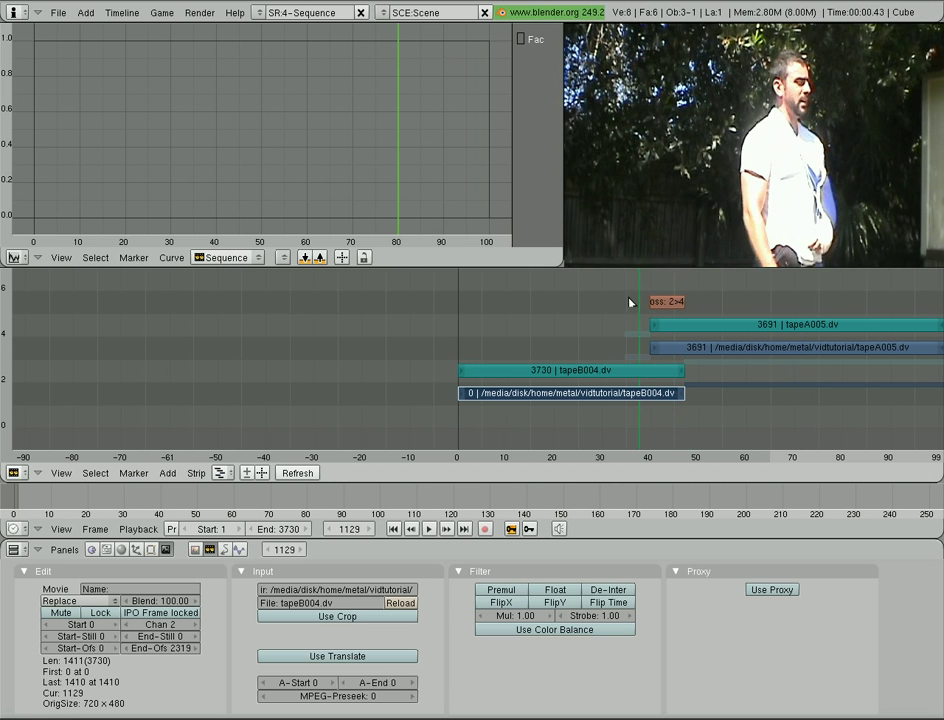
left_click(195, 550)
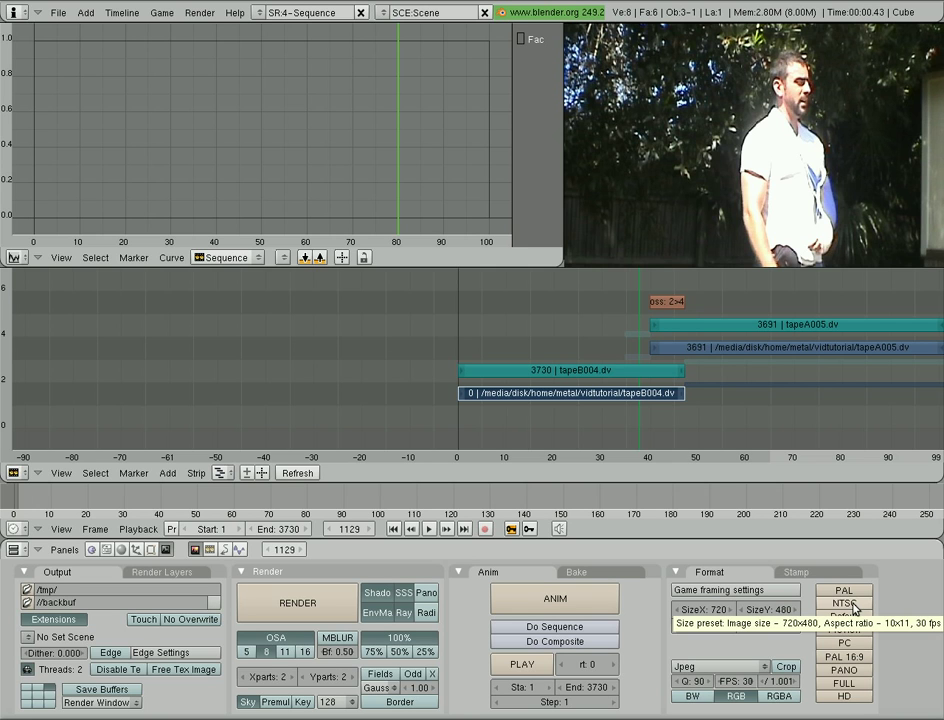
- Save the current setup as default settings and apply the NTSC 720×480, 30 fps preset
left_click(58, 13)
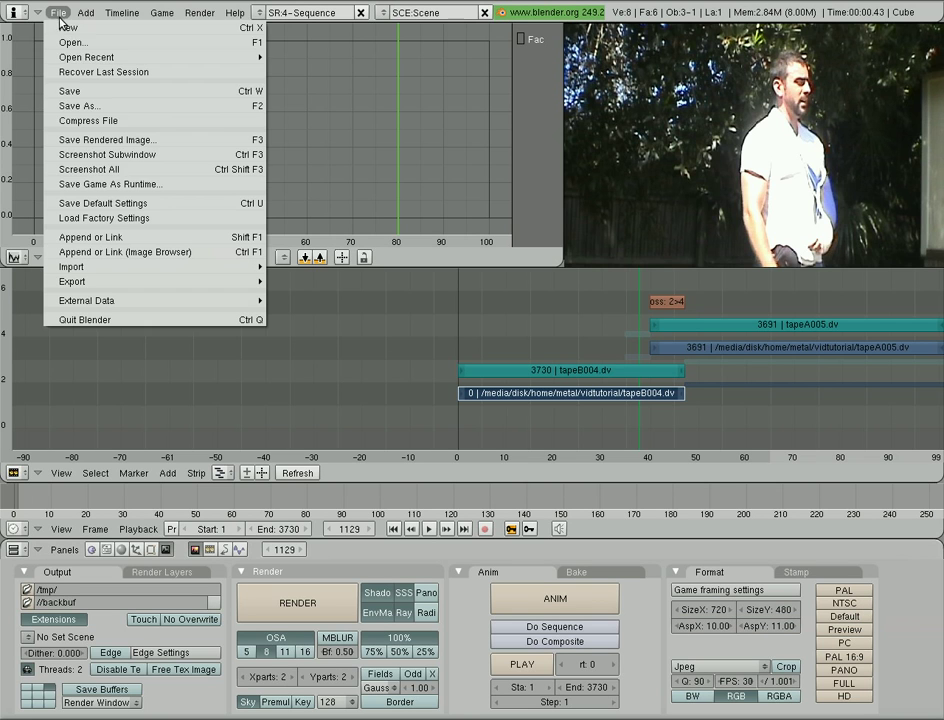
left_click(113, 205)
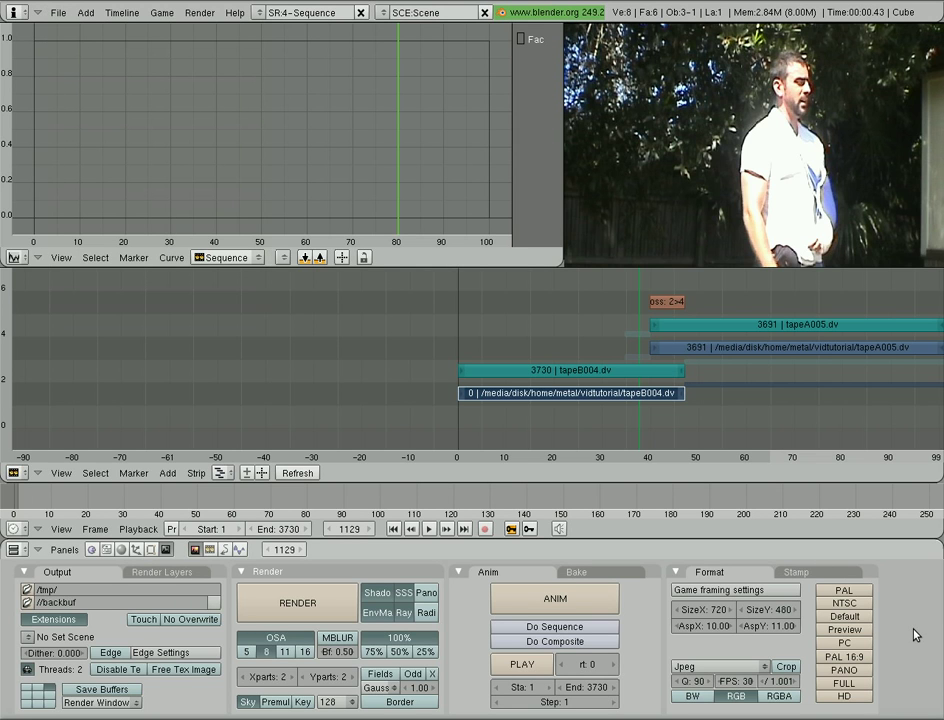
left_click(842, 604)
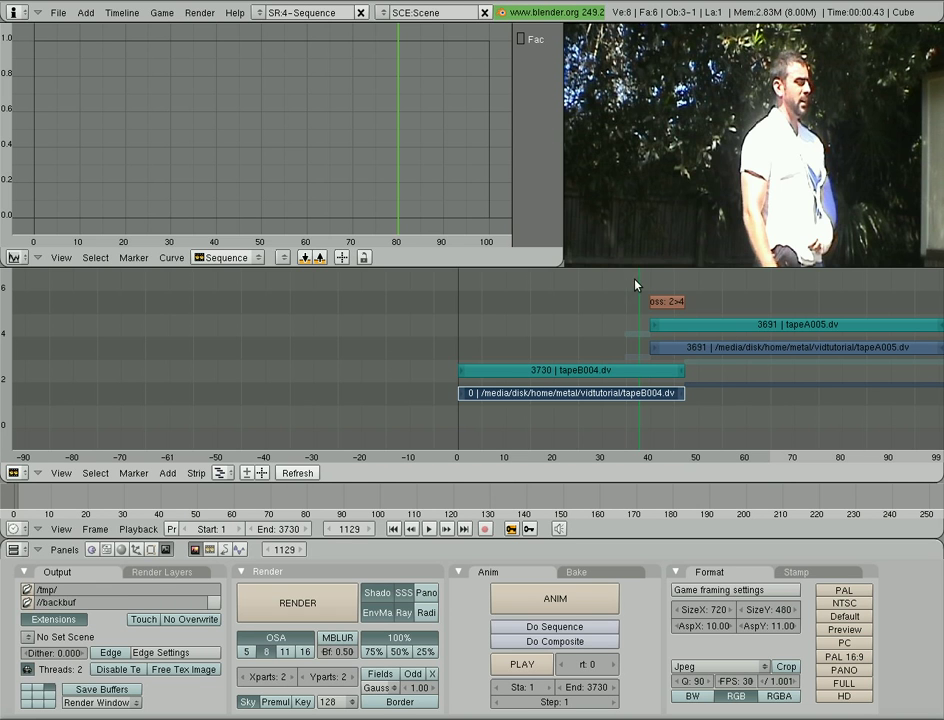
- Return the playhead to frame 1 and bring up the Add Sequence Strip menu
left_click_drag(636, 285, 677, 340)
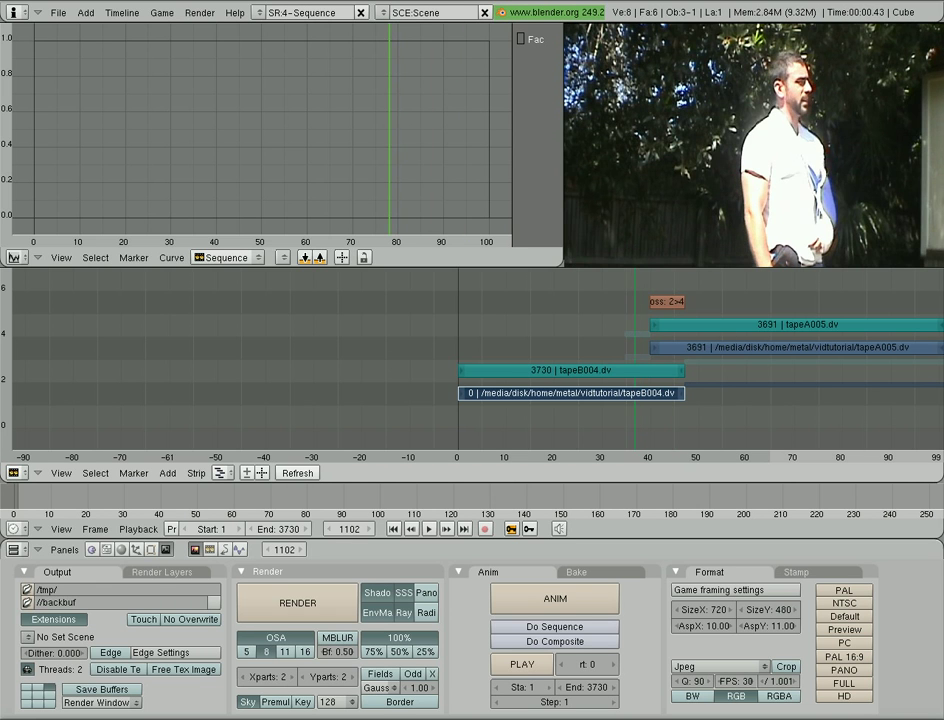
left_click_drag(636, 278, 450, 304)
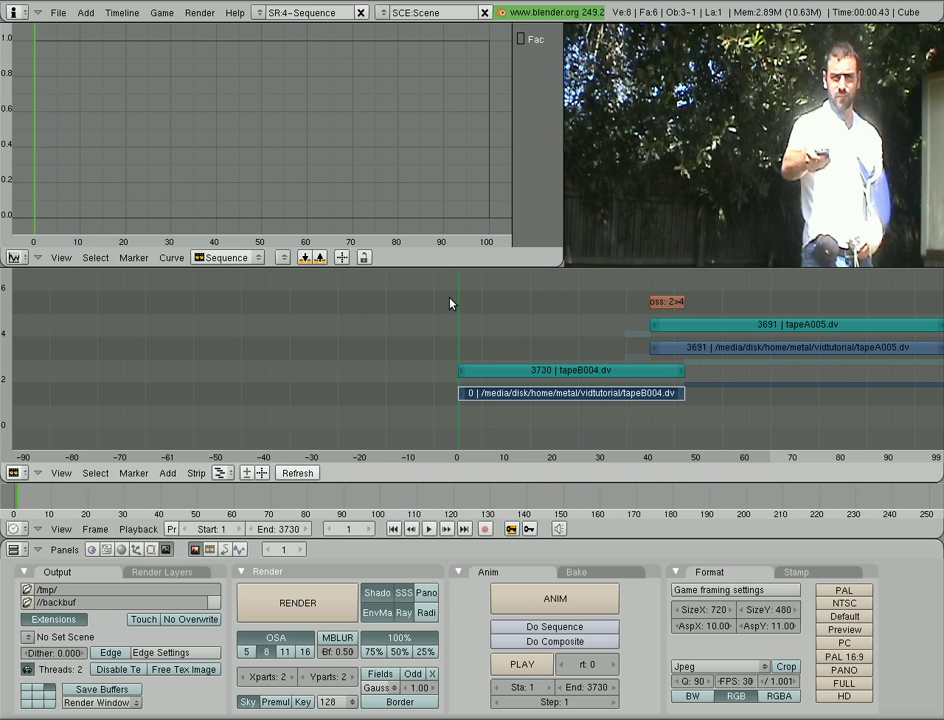
key("shift+a")
left_click(195, 474)
left_click(167, 474)
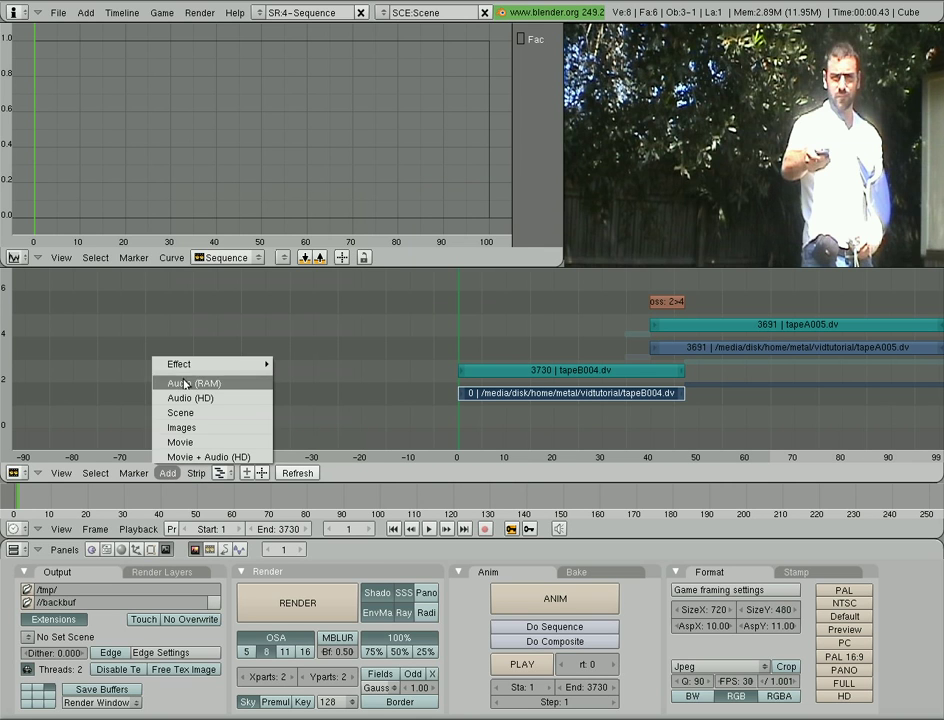
mouse_move(185, 365)
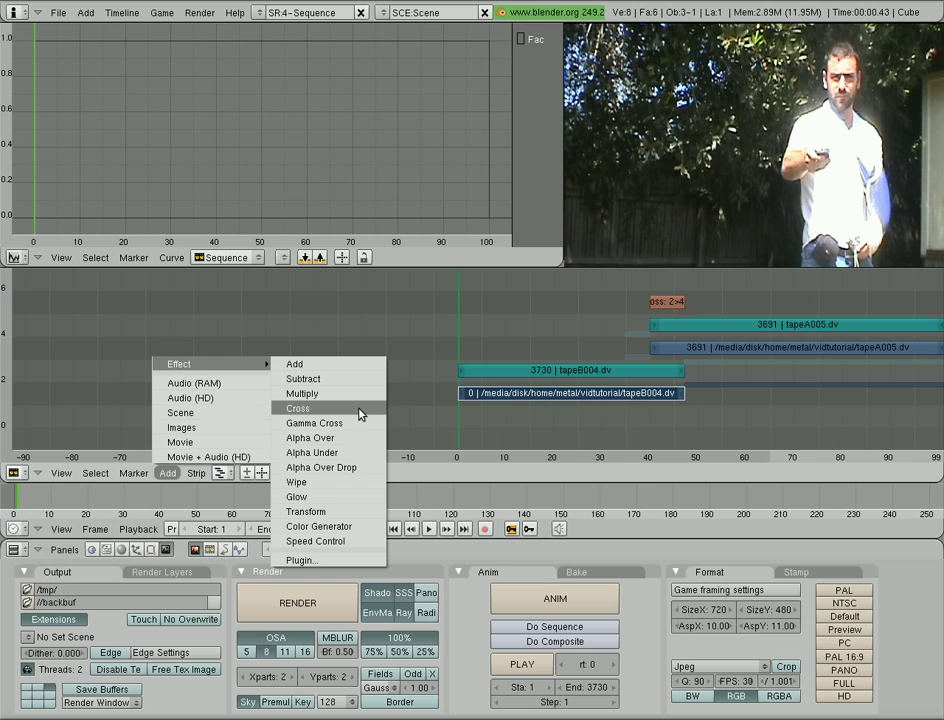
key("shift+a")
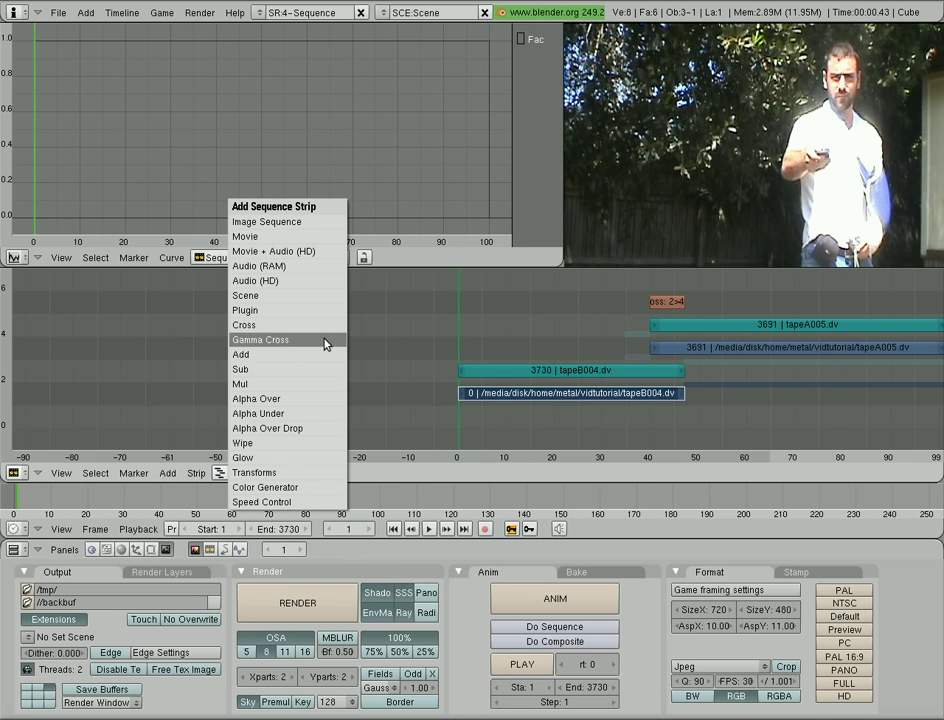
- Add a Color Generator strip at frame 1 and zoom in on it
left_click(315, 495)
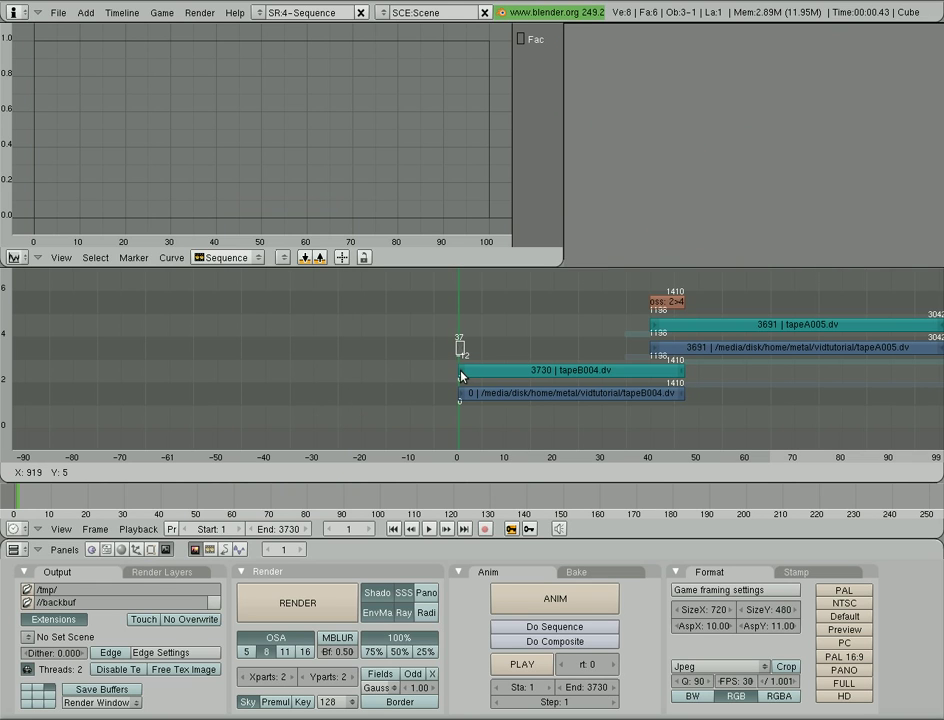
left_click(462, 376)
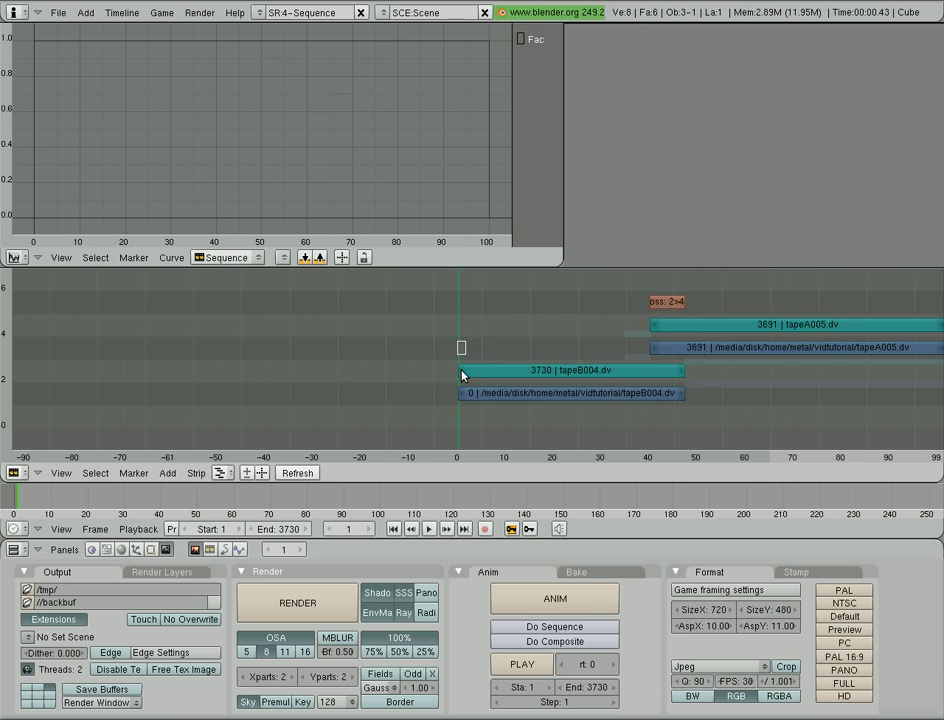
scroll(459, 375, "up", 10)
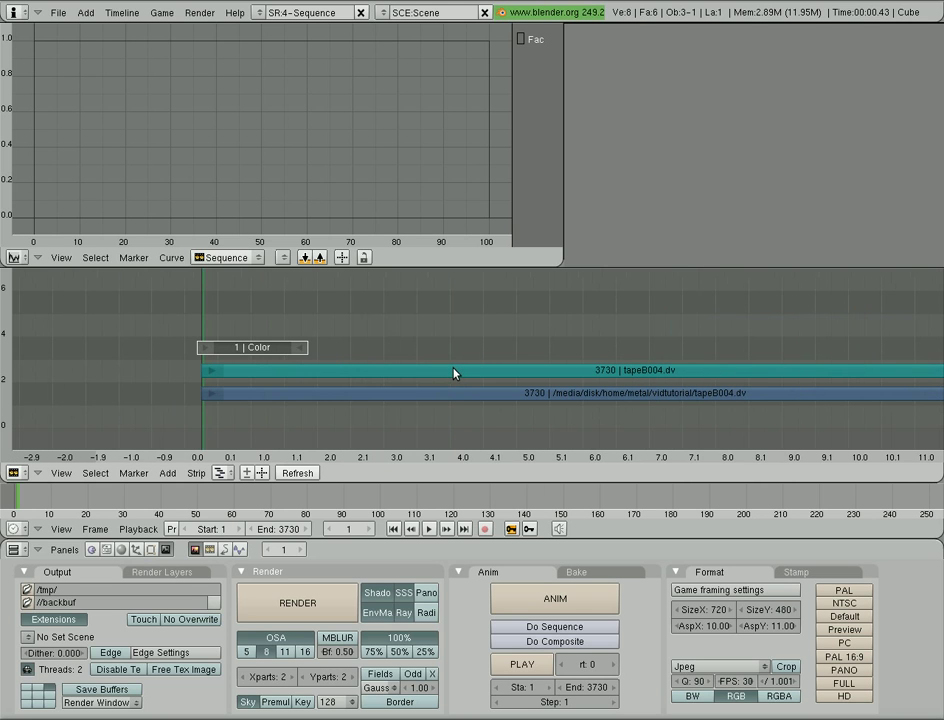
- Drag the Color strip's right handle out to about frame 67
right_click(300, 350)
right_click(203, 349)
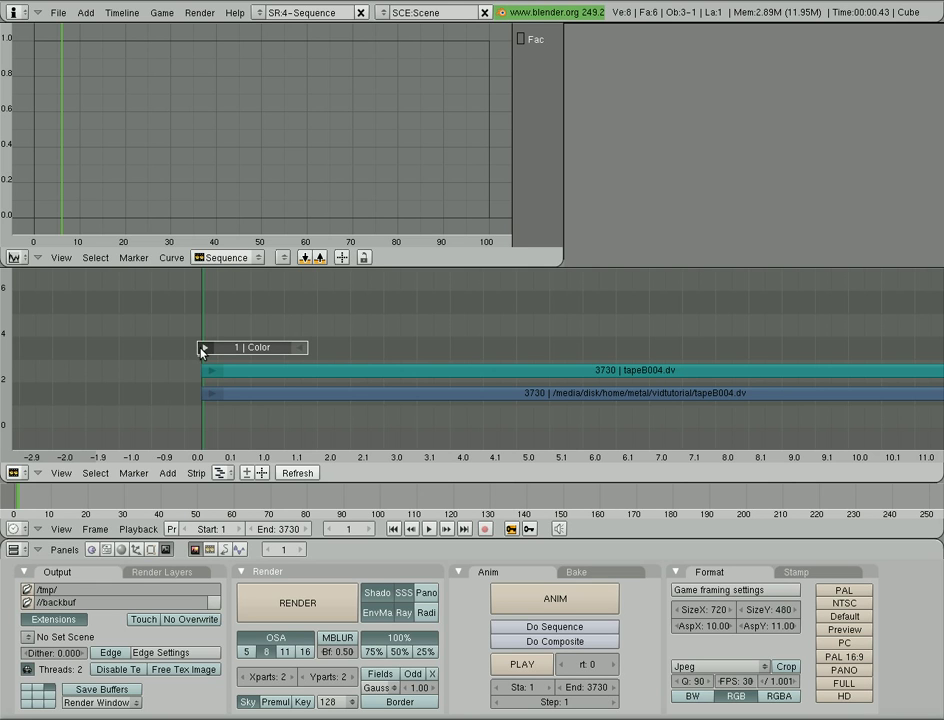
key("g")
left_click(203, 349)
right_click(297, 349)
key("g")
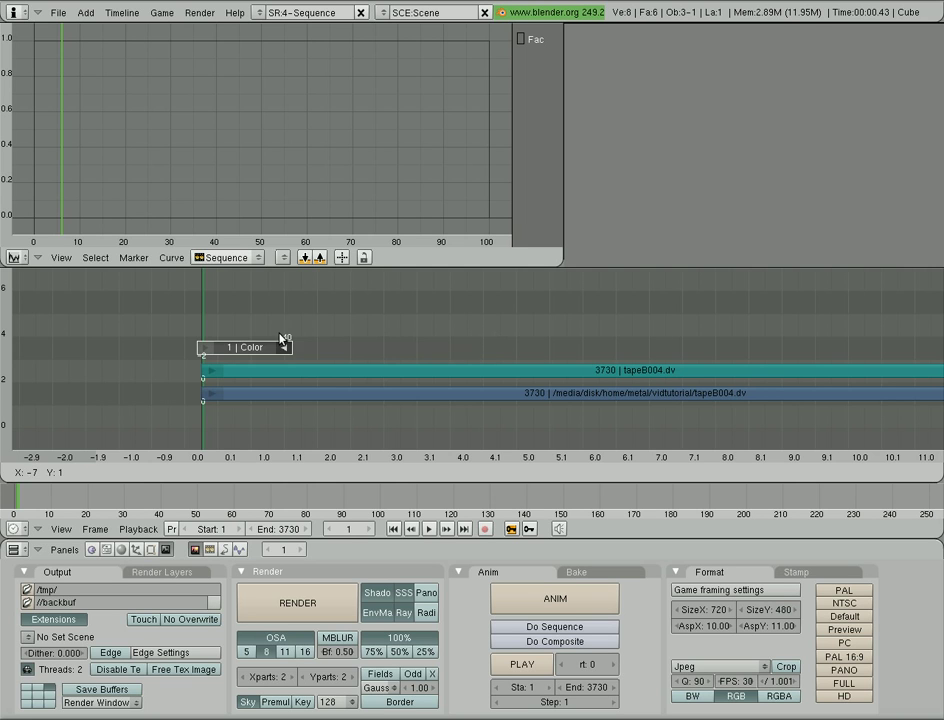
left_click(344, 340)
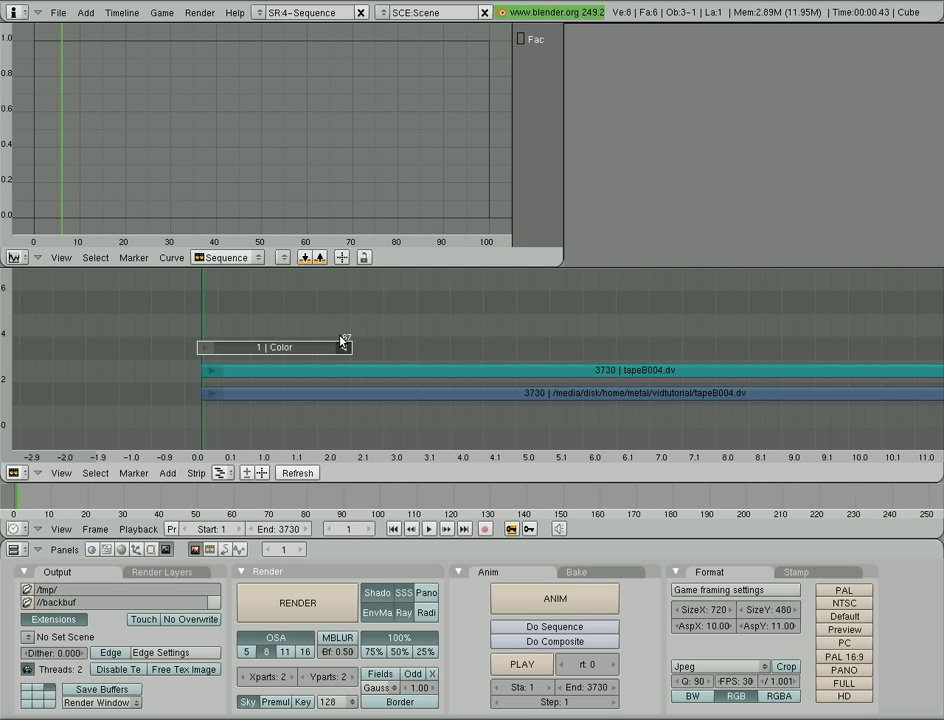
left_click(273, 349)
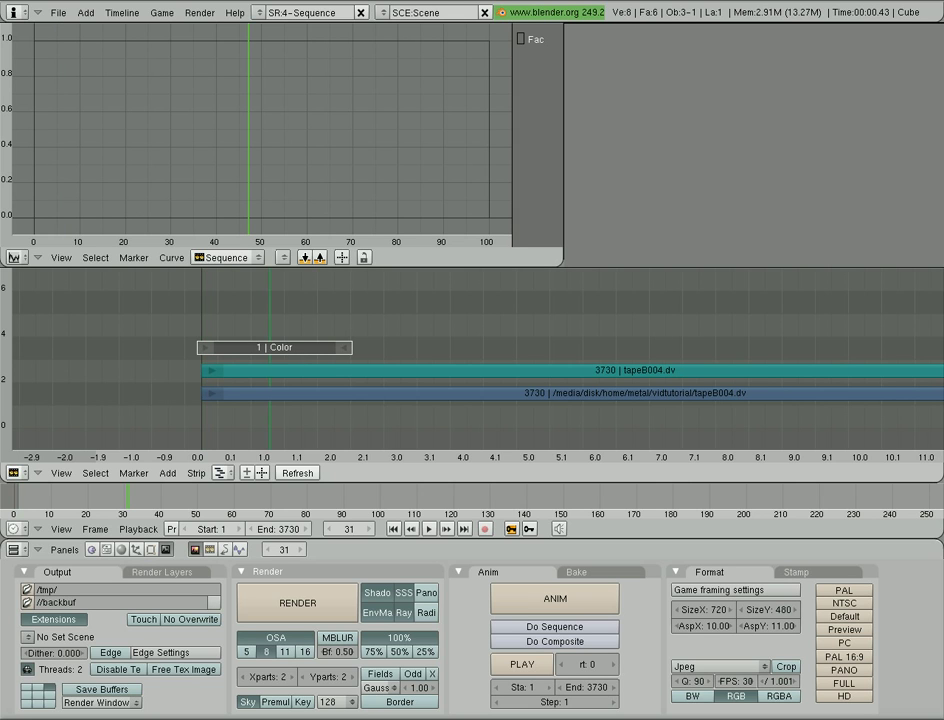
- Show the Sequencer strip properties, checking the sound and movie strips, then reselect the Color strip
left_click(215, 551)
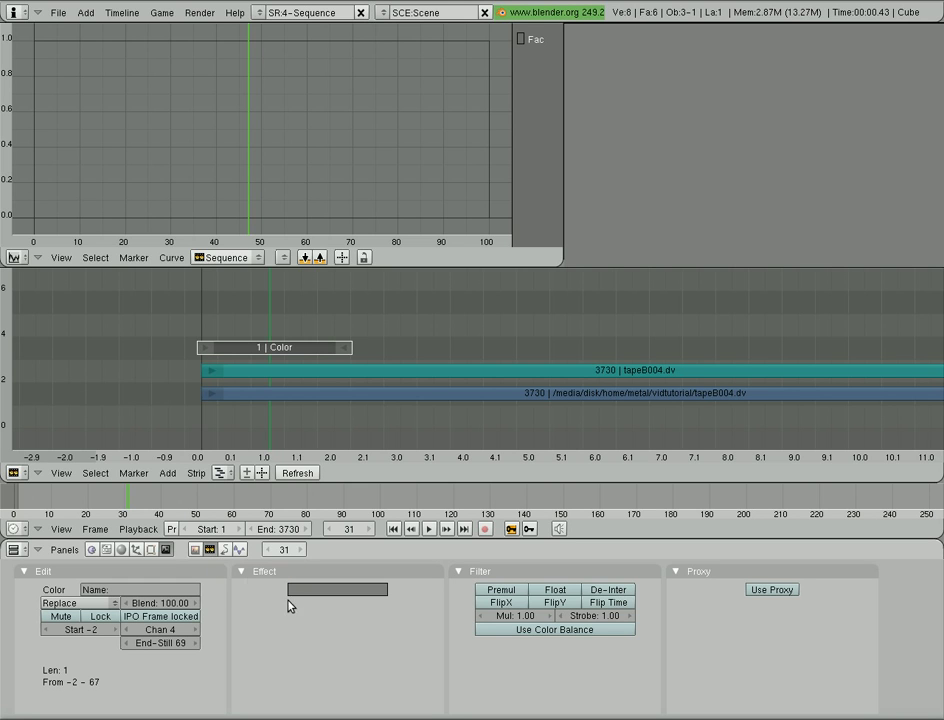
right_click(356, 390)
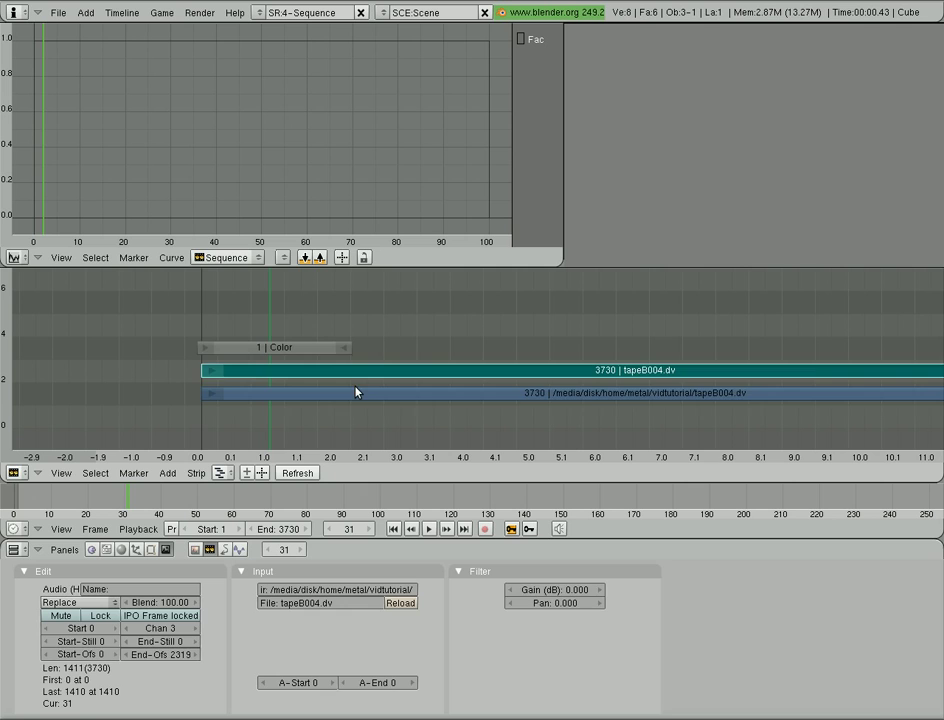
right_click(358, 372)
right_click(356, 390)
right_click(286, 350)
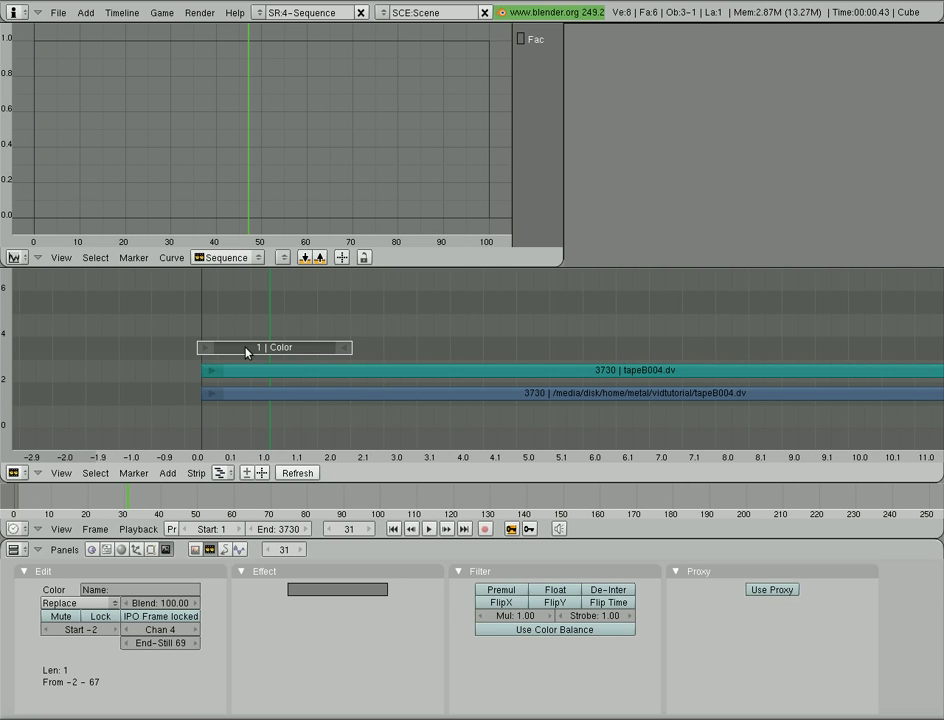
- Set the Color strip's colour to black (000000) and preview the opening frames
left_click(316, 595)
left_click(292, 562)
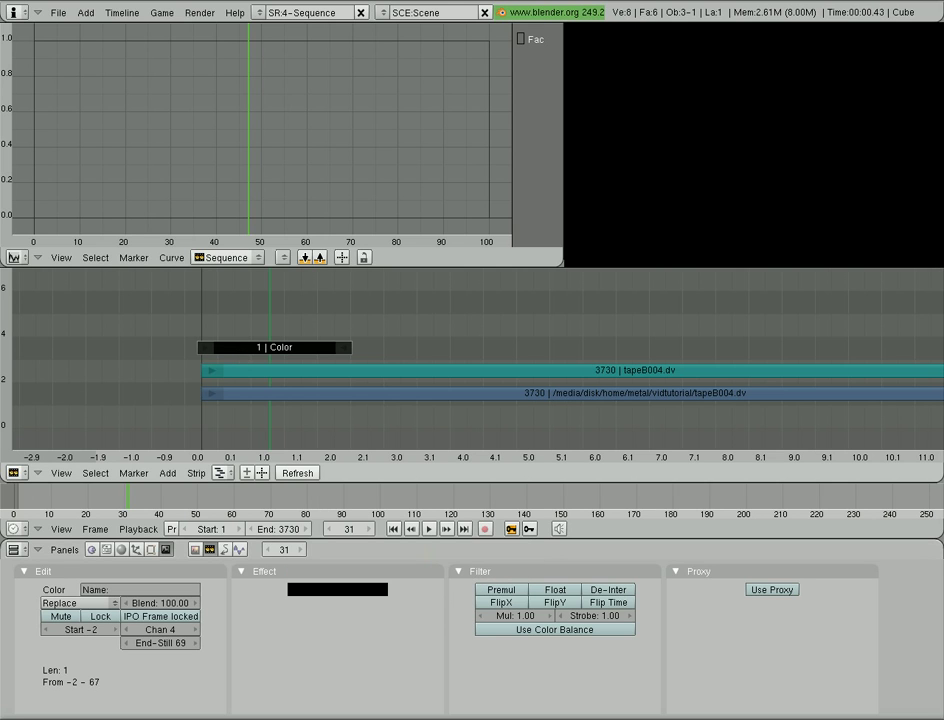
left_click(340, 592)
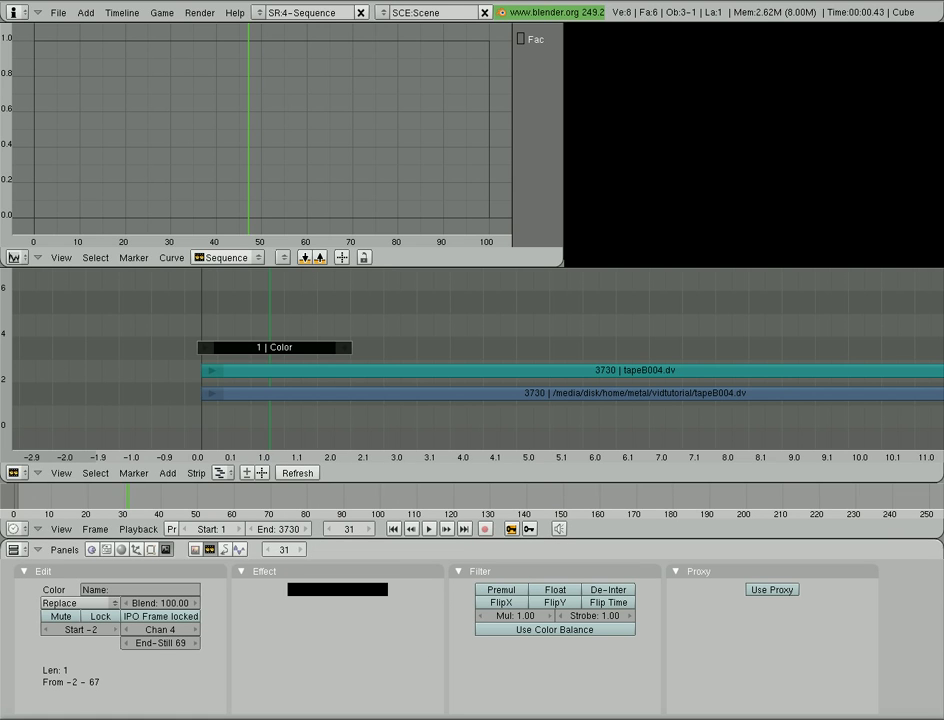
left_click_drag(219, 300, 280, 340)
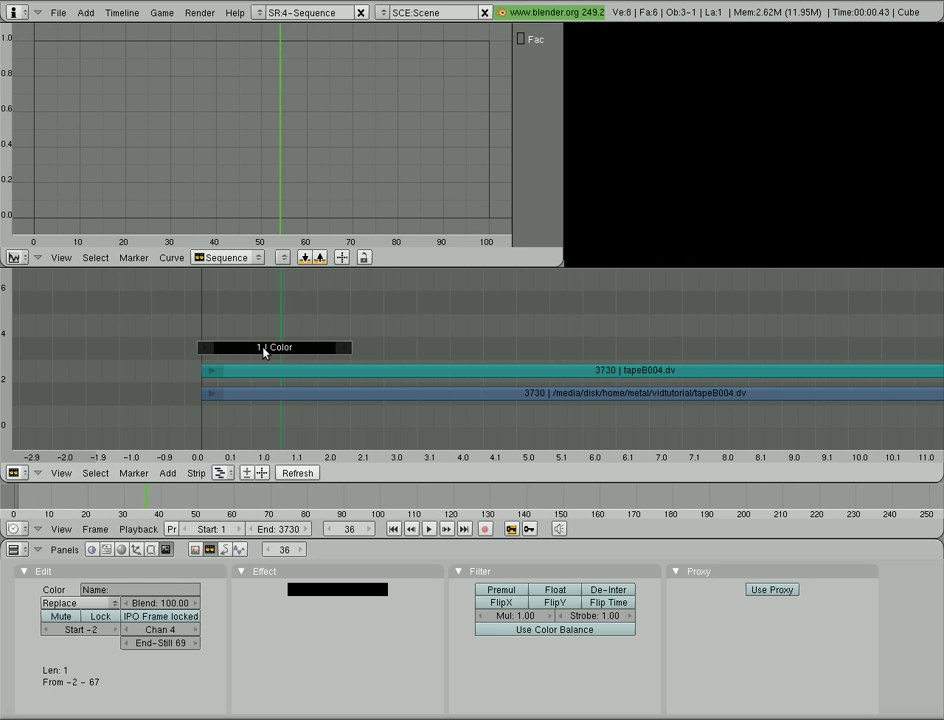
- Select the black Color strip and tapeB004.dv, then add a 68-frame Gamma Cross on channel 5
right_click(334, 403)
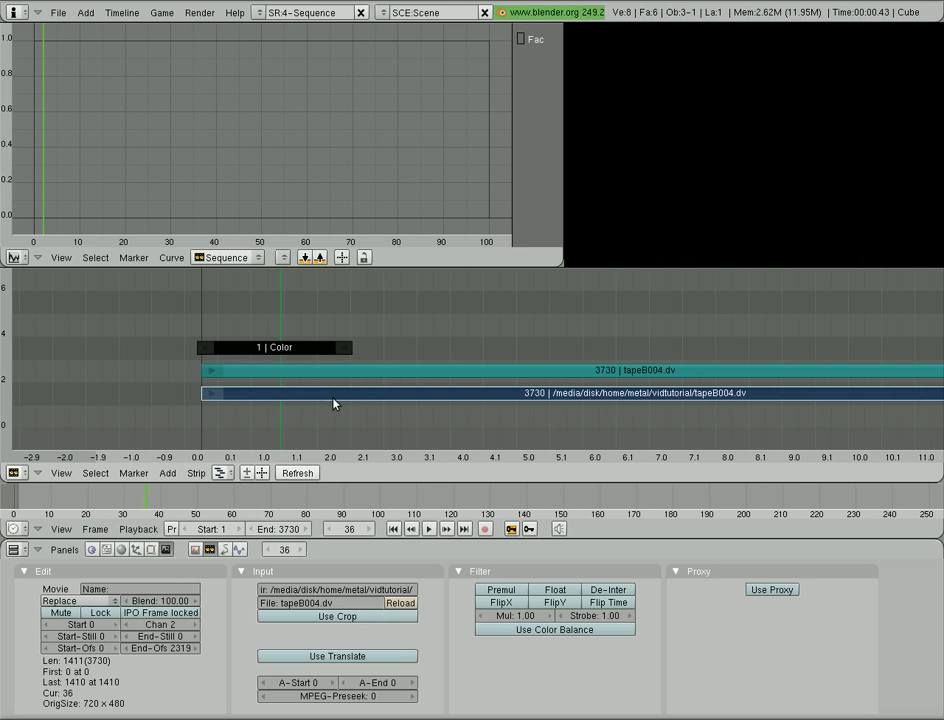
right_click(250, 354)
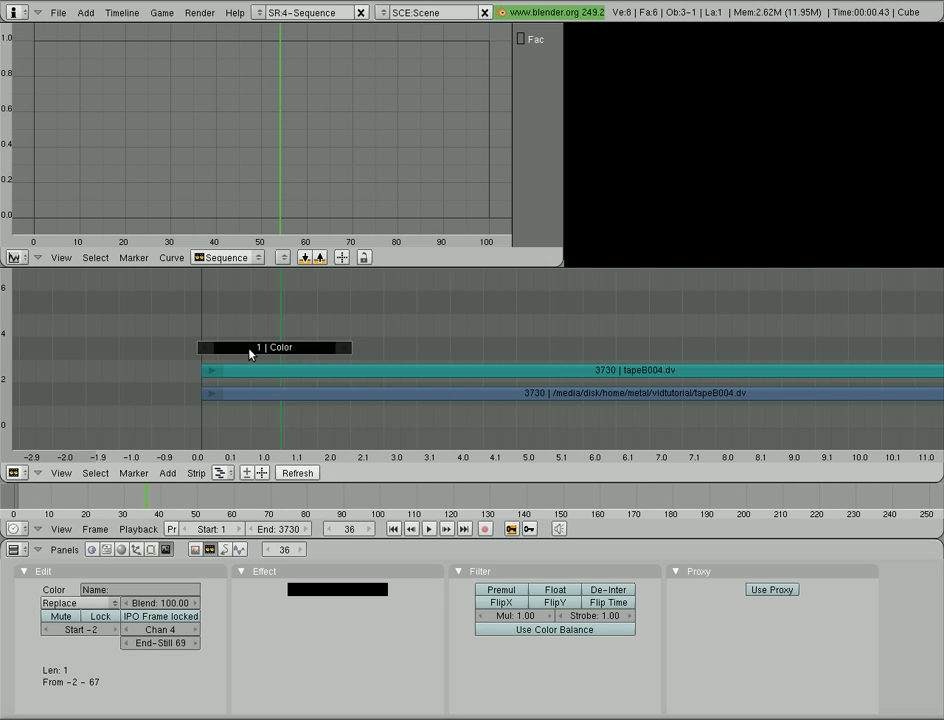
right_click(386, 396)
key("shift+a")
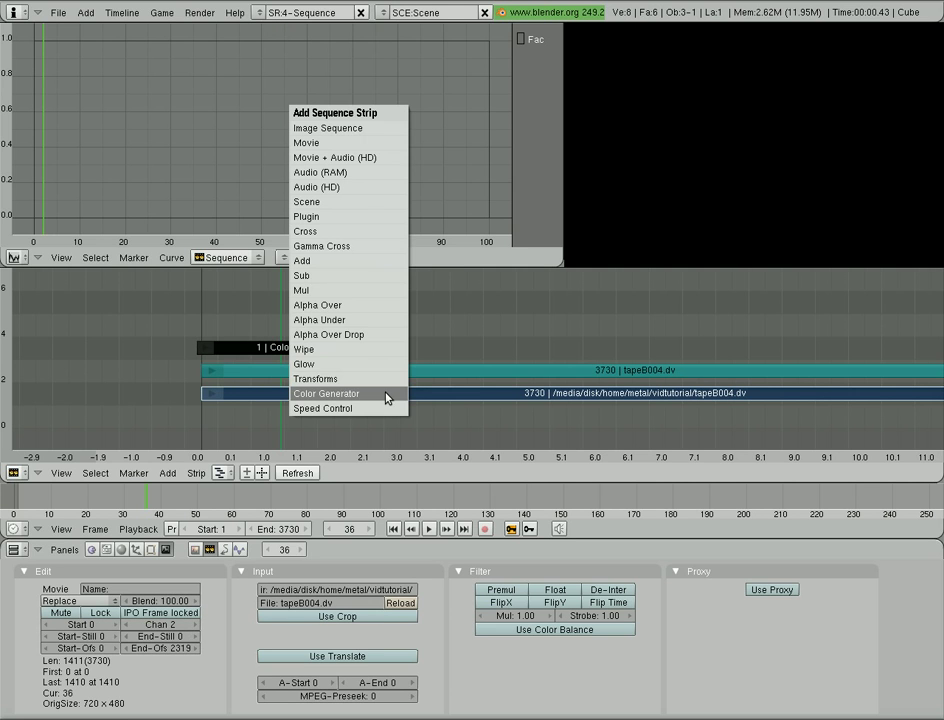
key("Escape")
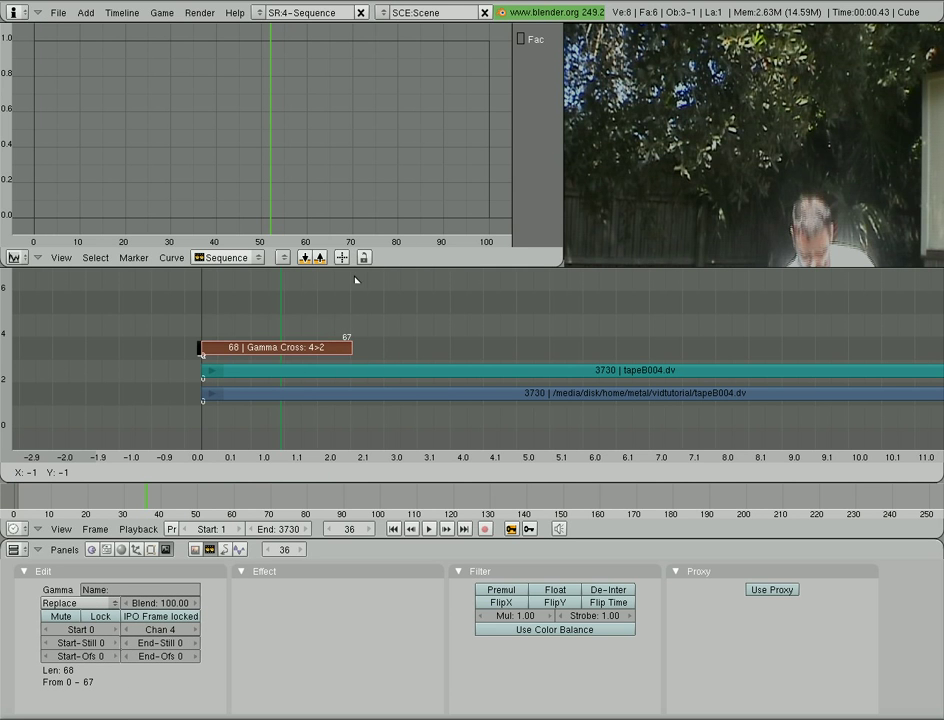
left_click(354, 247)
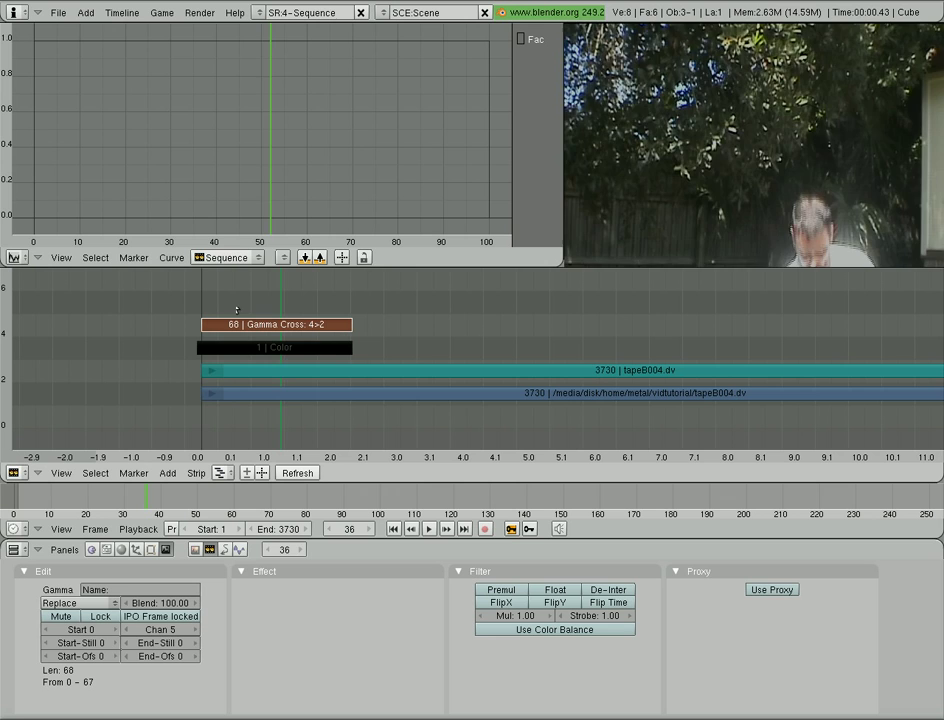
left_click_drag(236, 310, 388, 322)
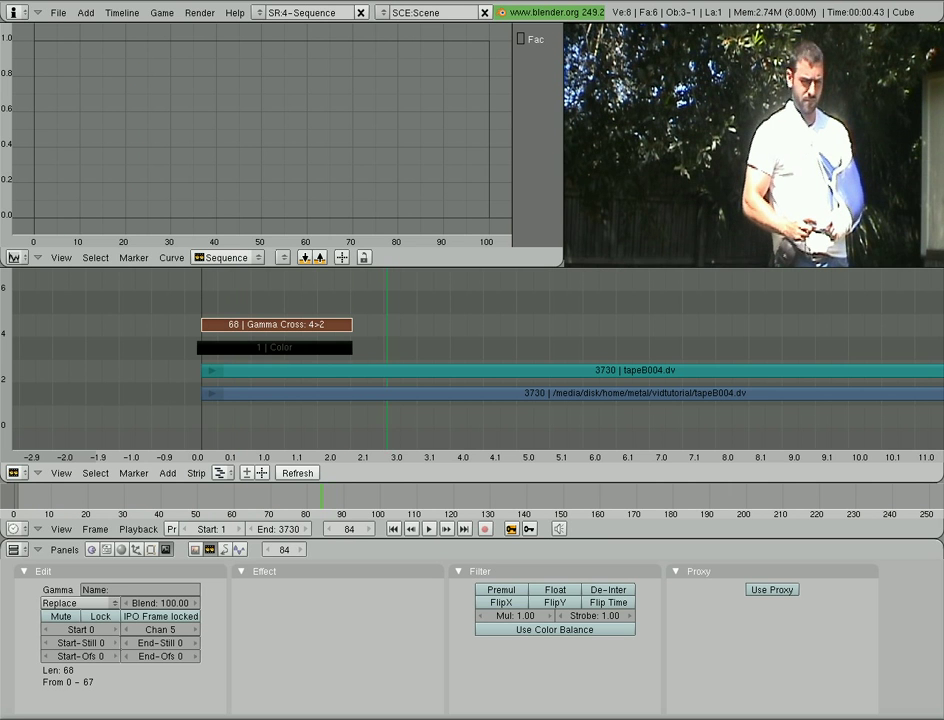
scroll(588, 350, "down", 6)
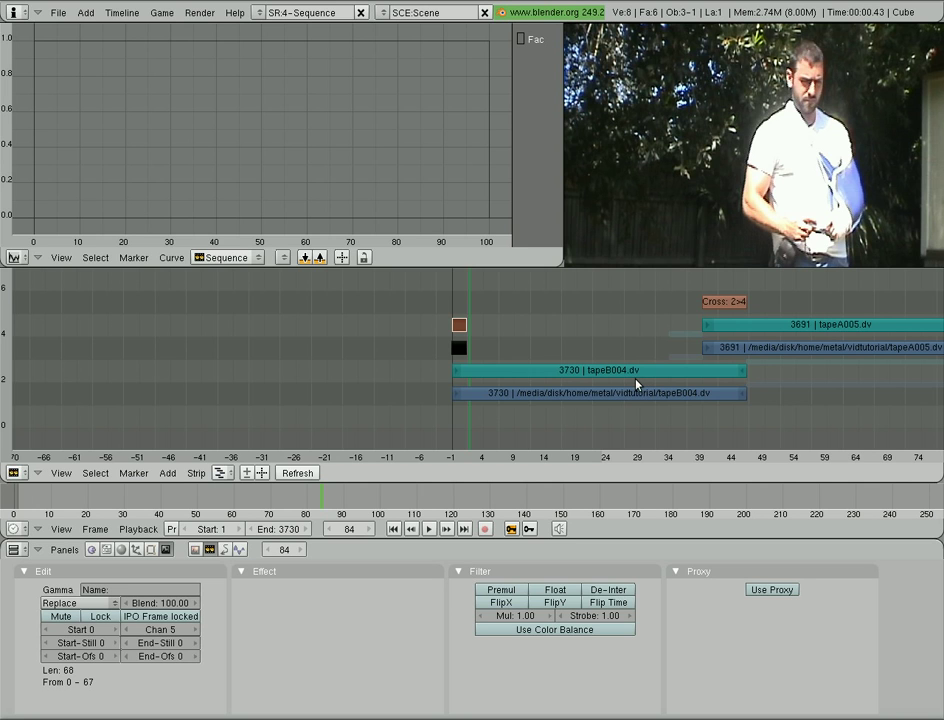
scroll(679, 381, "up", 3)
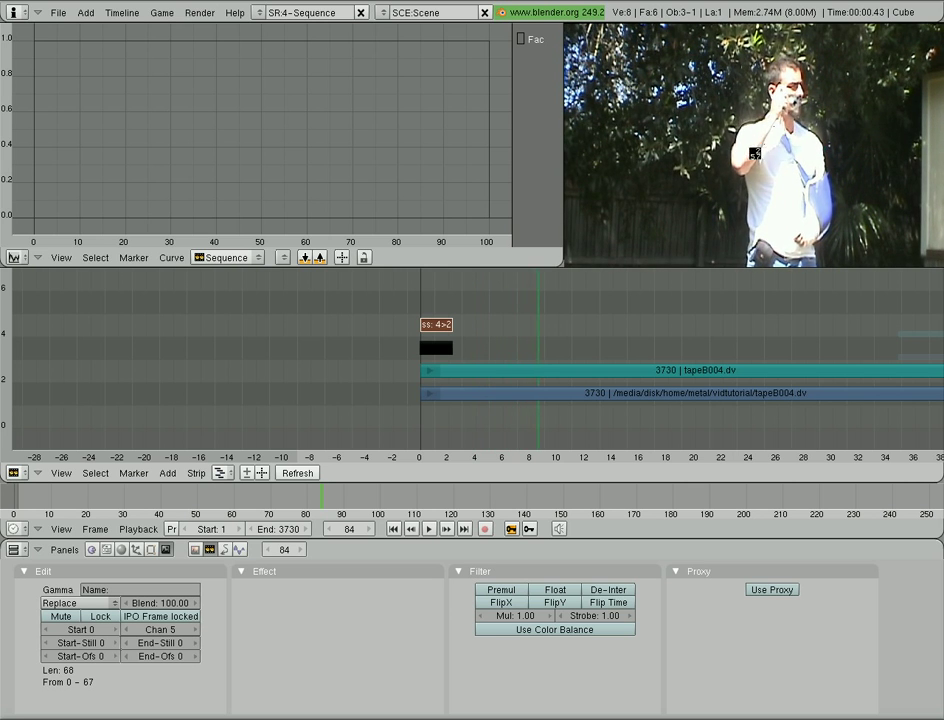
- Play back the fade-in to check it, then view the whole edit and jump to frame 1
key("Escape")
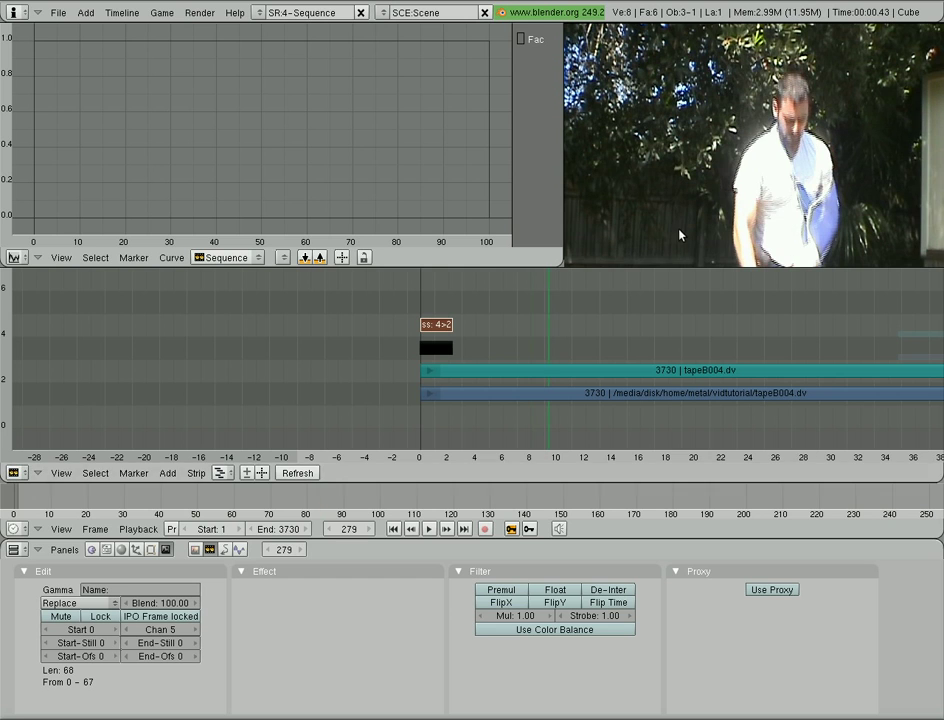
left_click(430, 530)
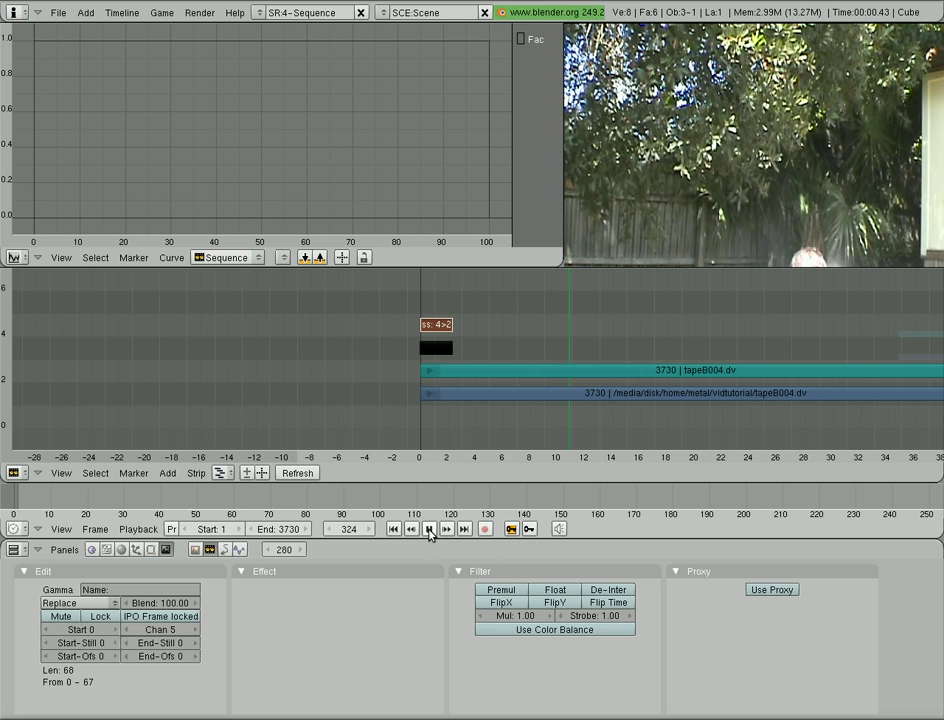
left_click(430, 530)
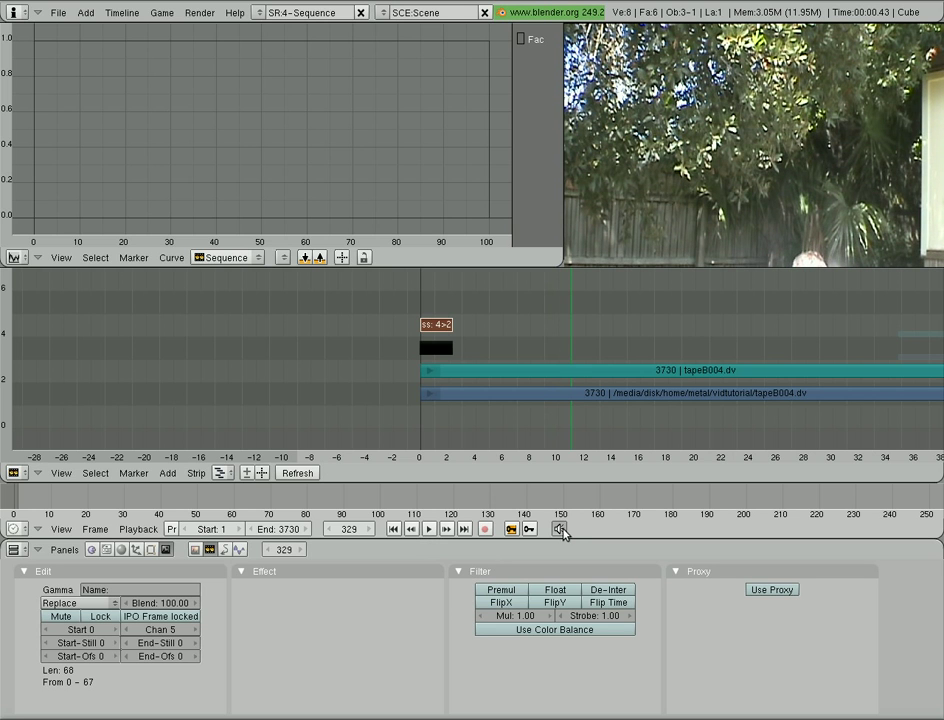
left_click(430, 530)
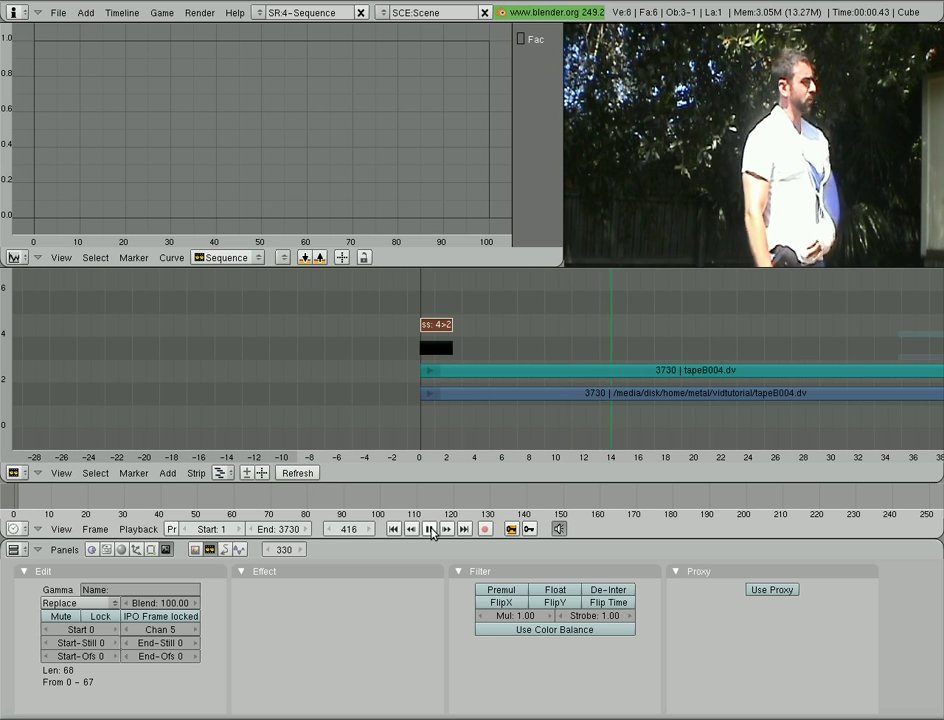
left_click(430, 530)
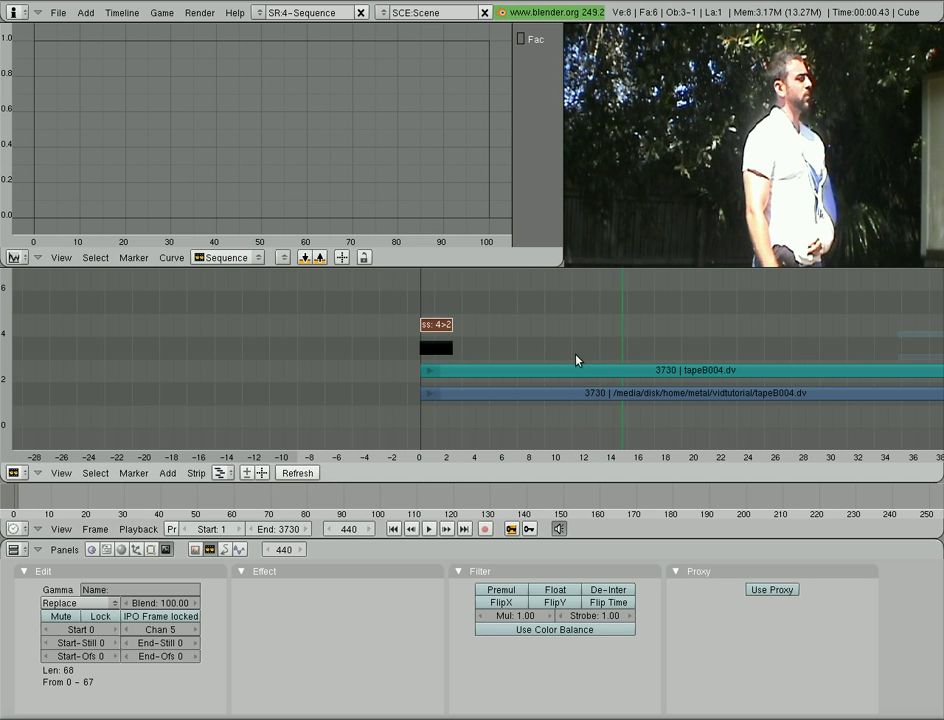
key("alt+a")
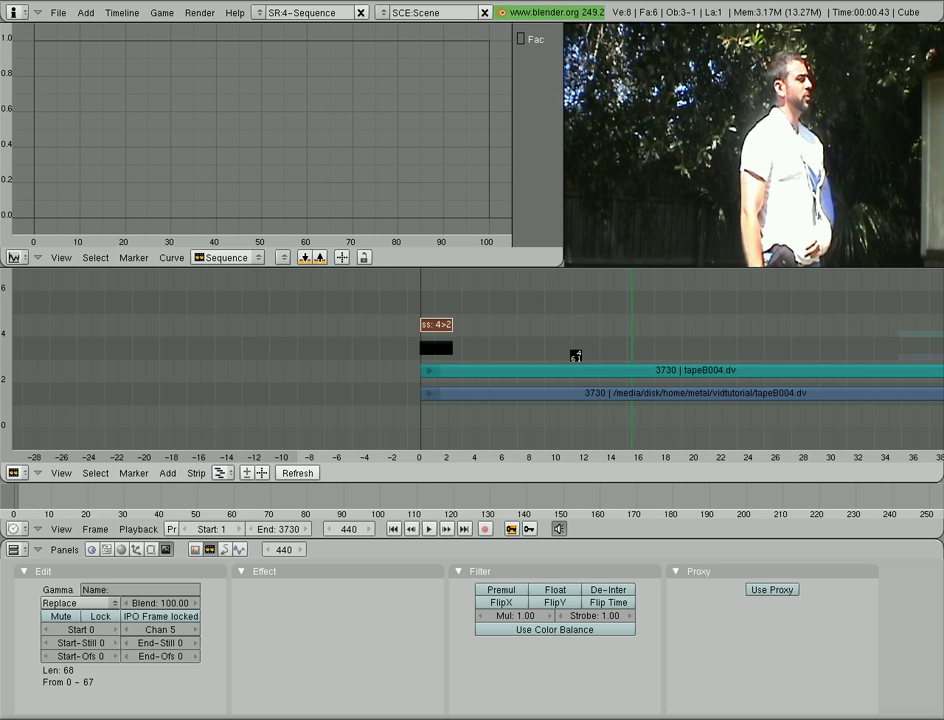
key("Escape")
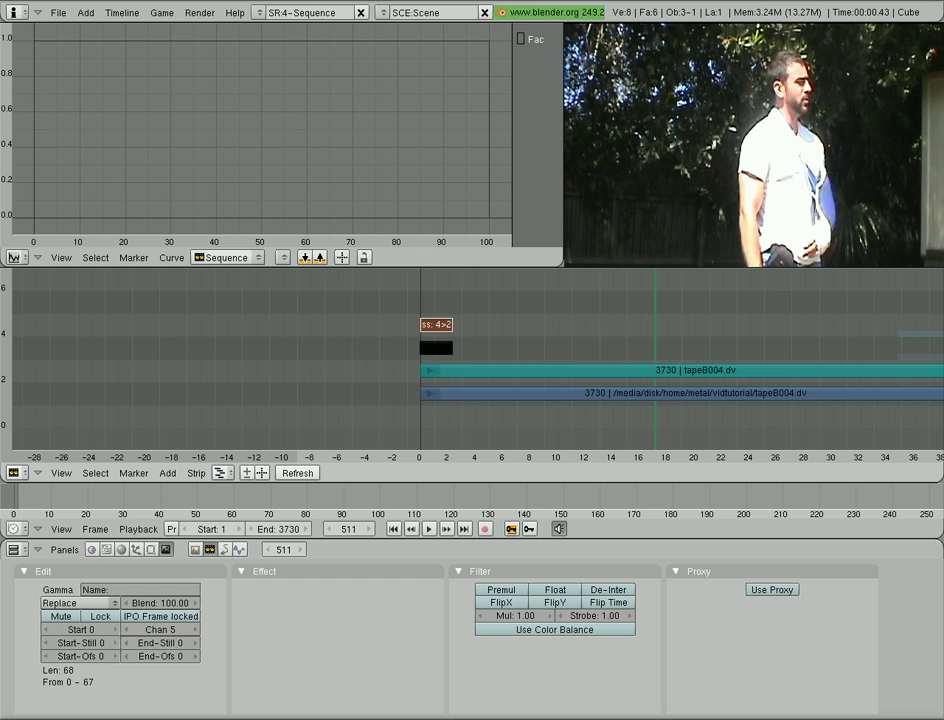
key("Home")
key("shift+Left")
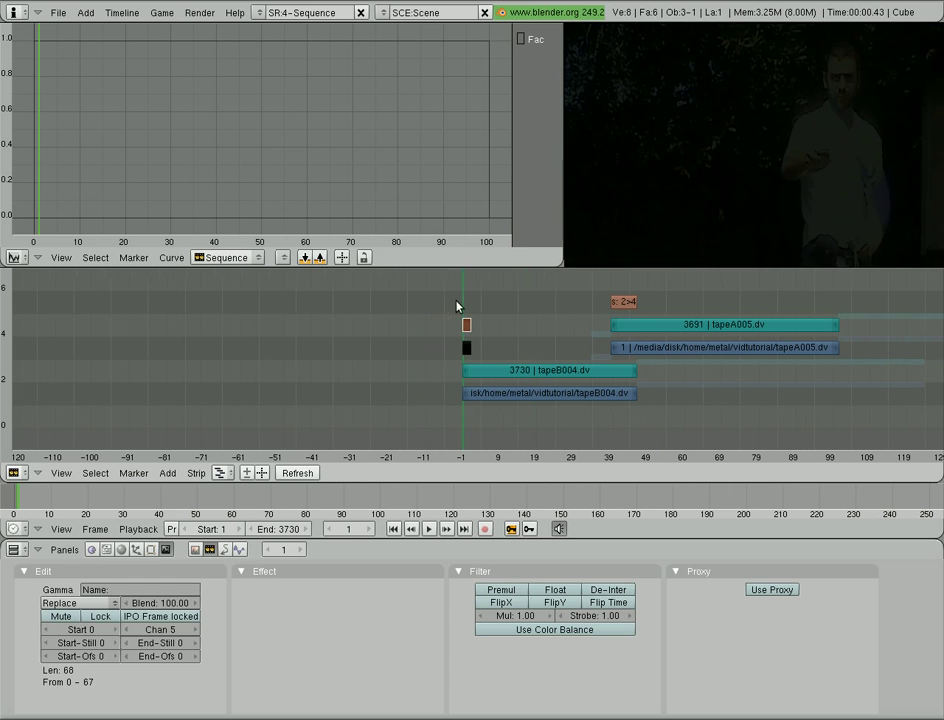
- Check the tapeA005 video and audio ends at frame 3042 and move the playhead to frame 1937
left_click_drag(458, 306, 733, 327)
right_click(832, 328)
right_click(836, 349, "shift")
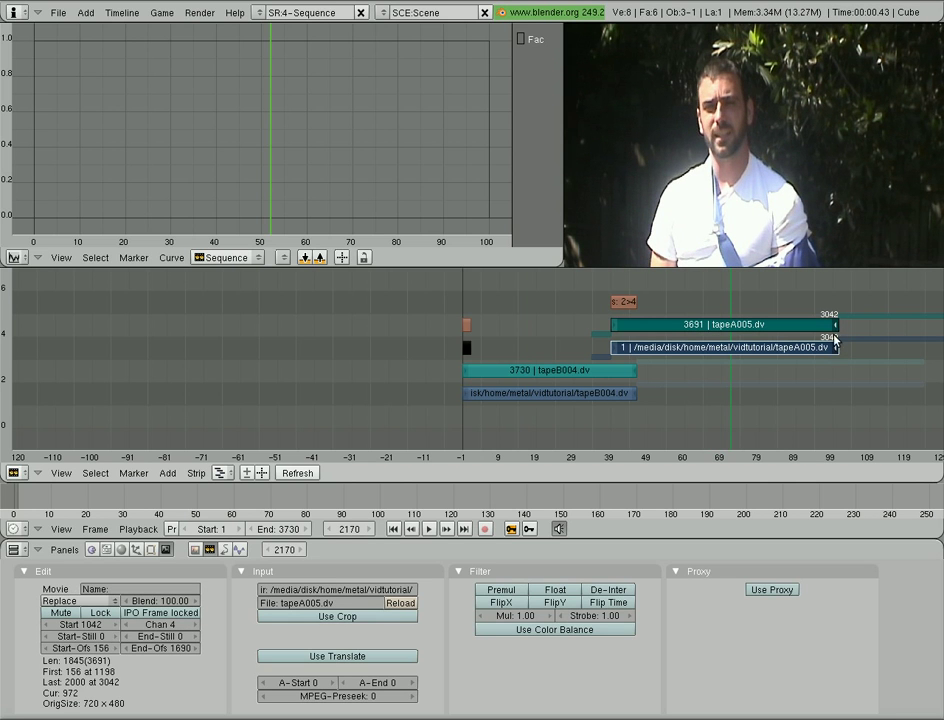
key("g")
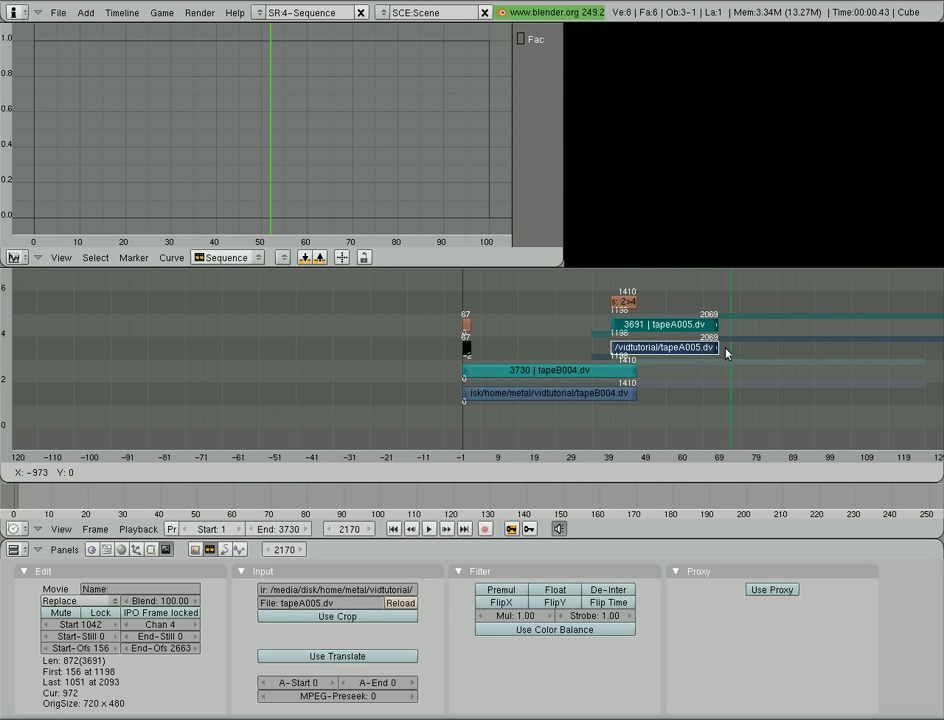
key("Escape")
left_click_drag(727, 295, 704, 301)
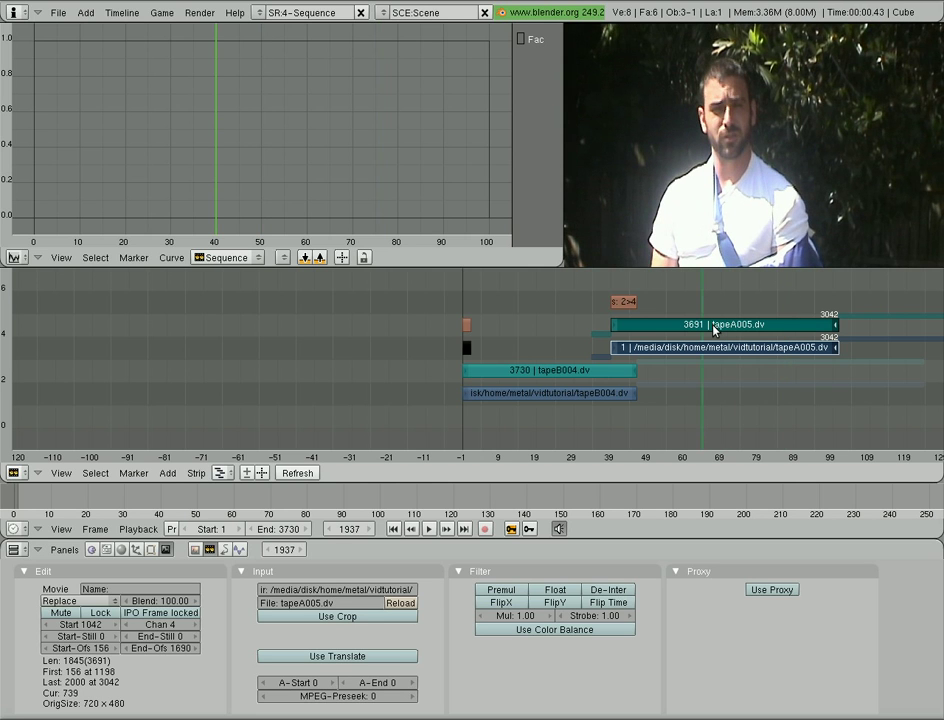
- Cut the selected tapeA005 video and audio strips at frame 1937 with K
scroll(712, 327, "up", 3)
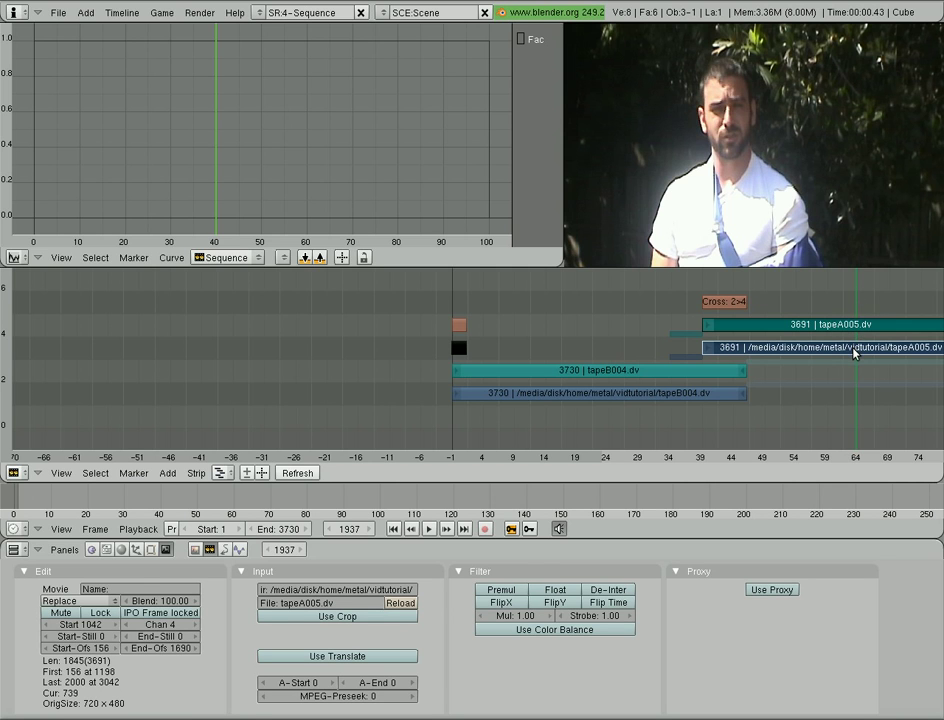
key("k")
scroll(872, 331, "down", 3)
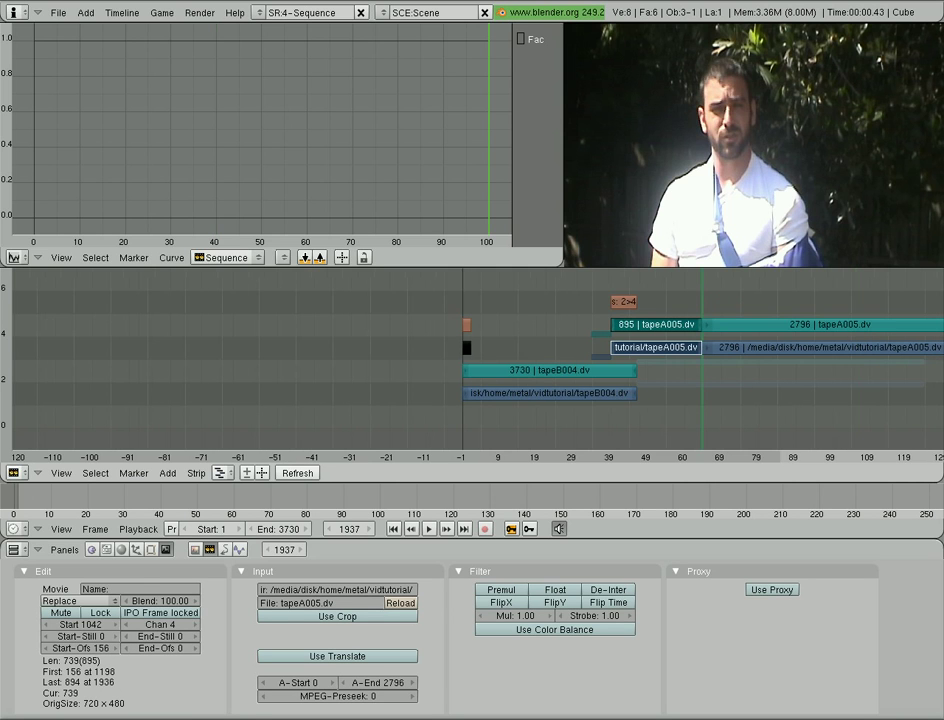
- Erase the later 2796-frame tapeA005 video and audio pieces, leaving the 895-frame part ending at 1936
right_click(752, 347)
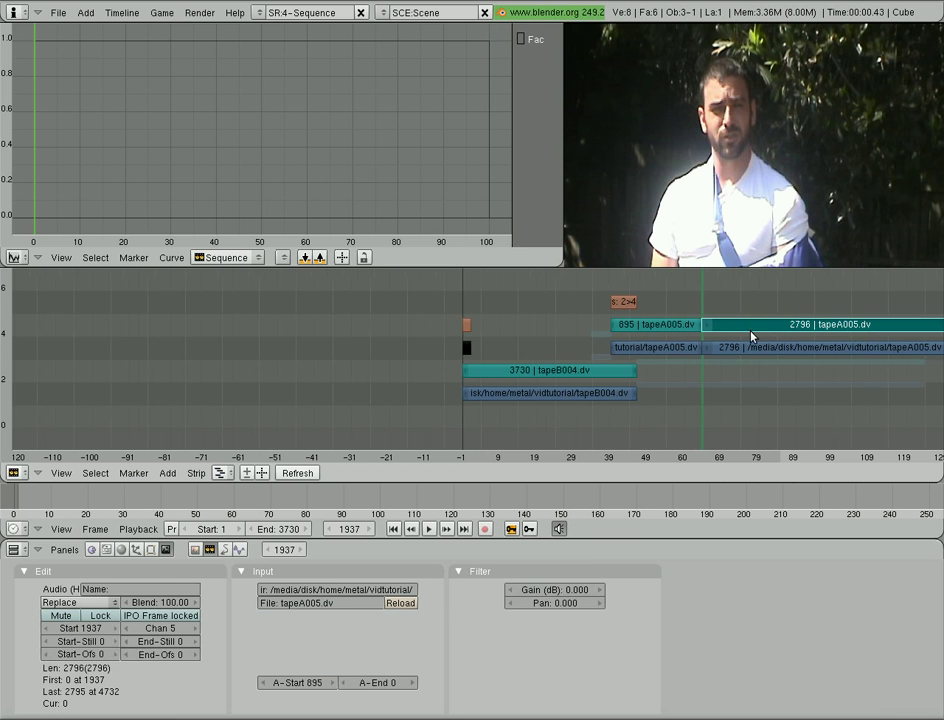
right_click(758, 326, "shift")
key("g")
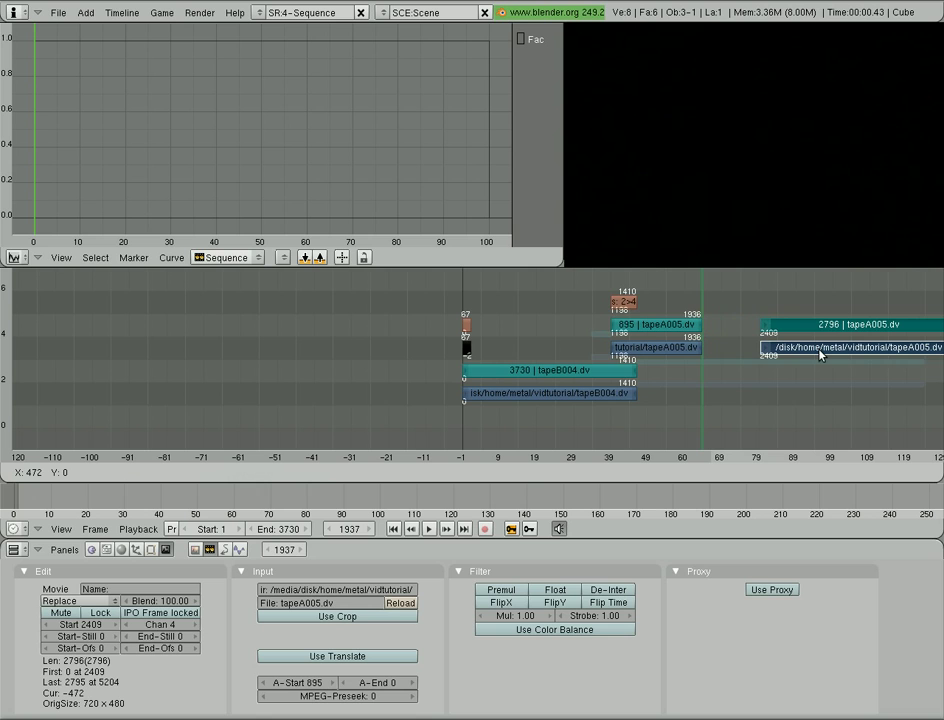
left_click(820, 354)
key("x")
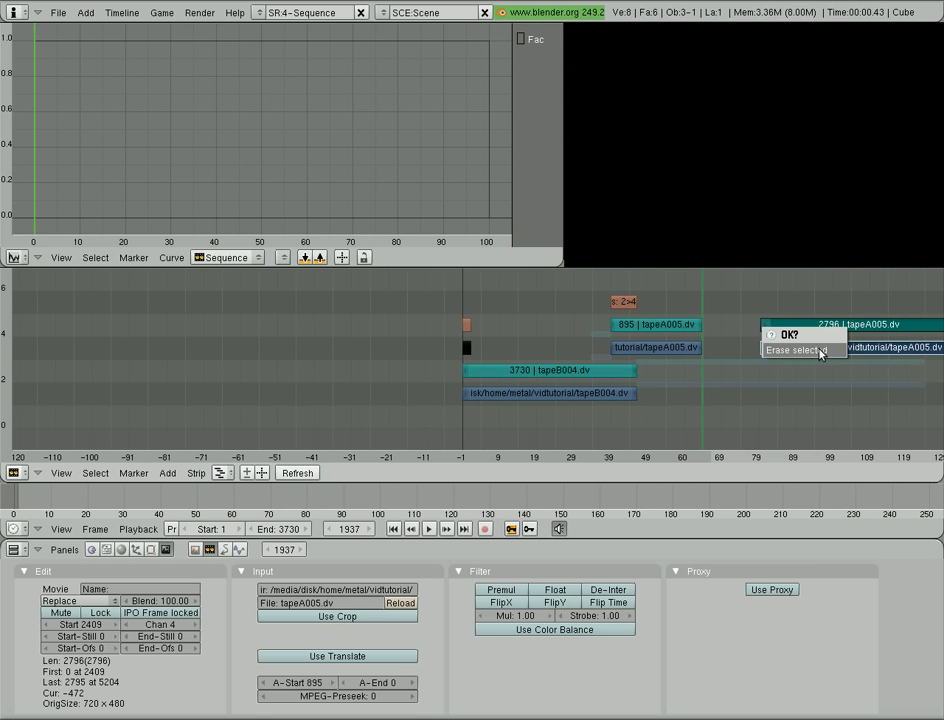
left_click(818, 350)
right_click(701, 325)
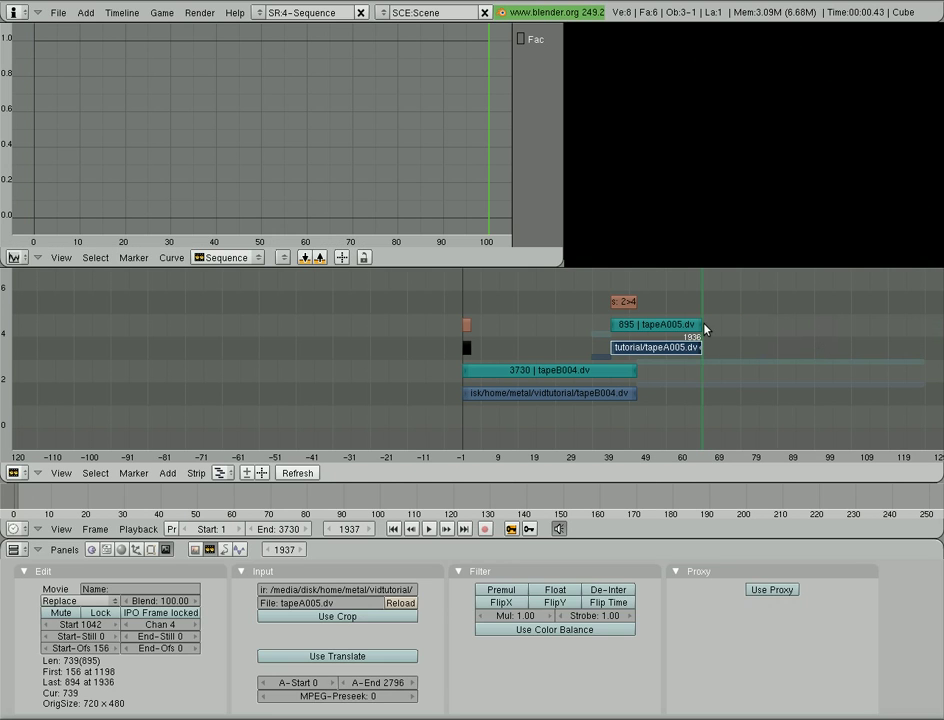
key("g")
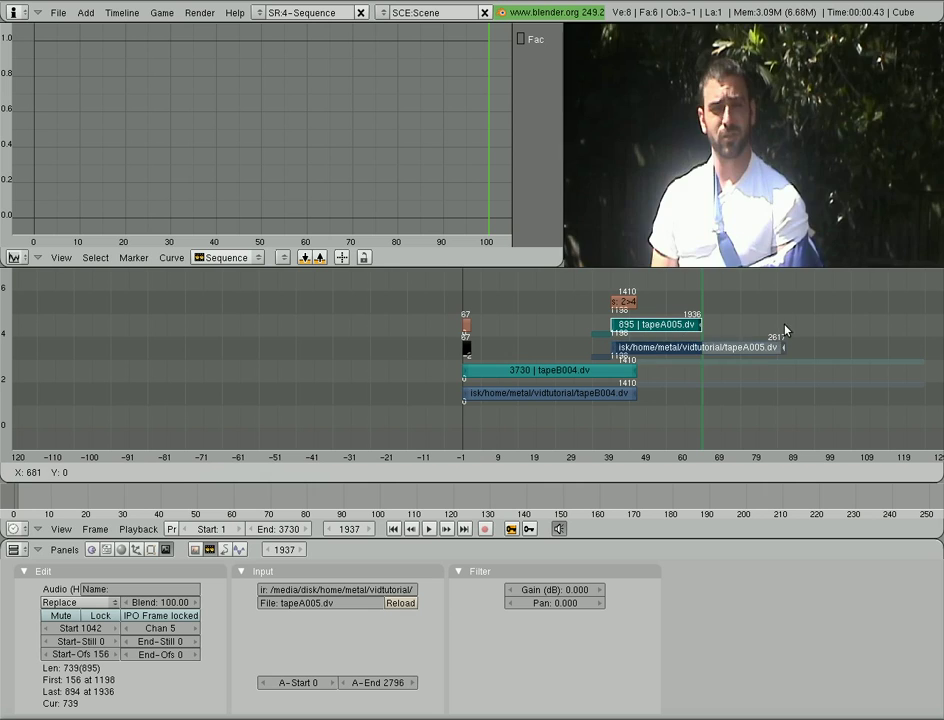
key("Escape")
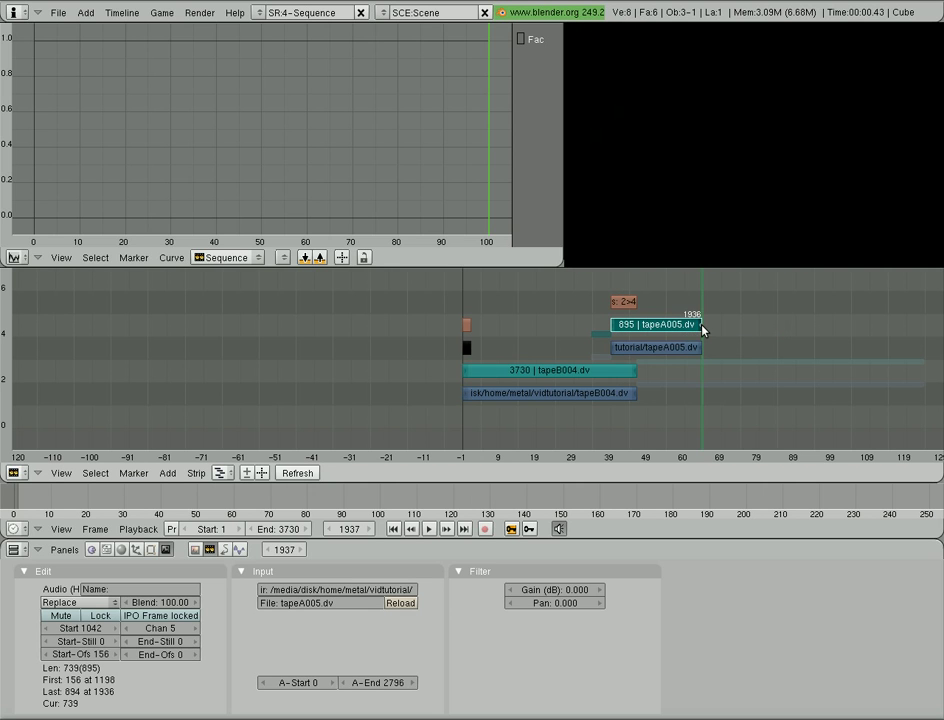
right_click(703, 348)
key("g")
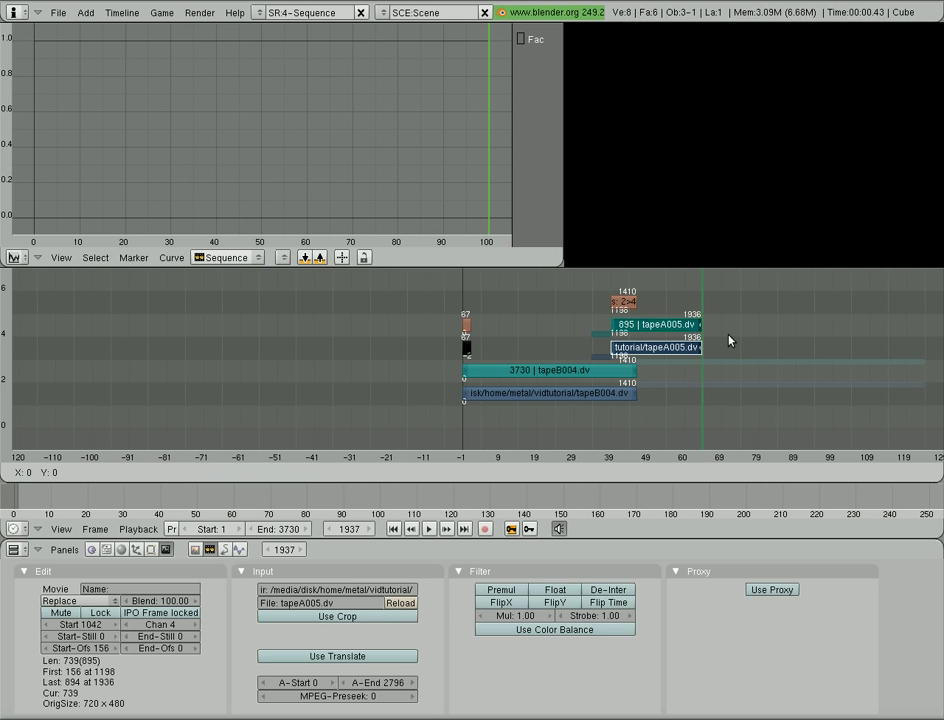
key("Escape")
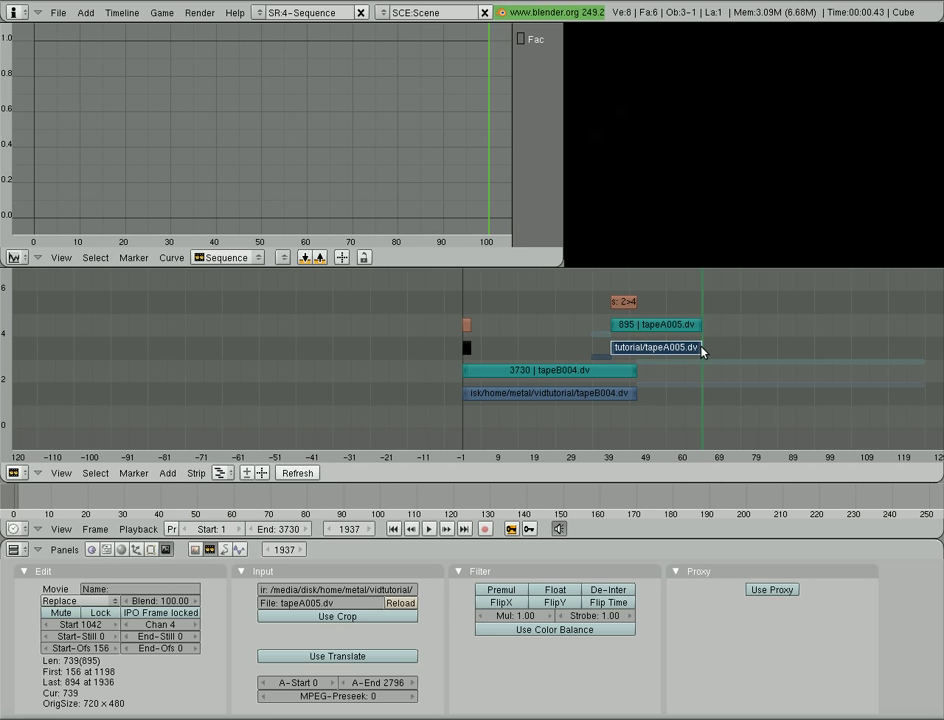
right_click(700, 325)
key("g")
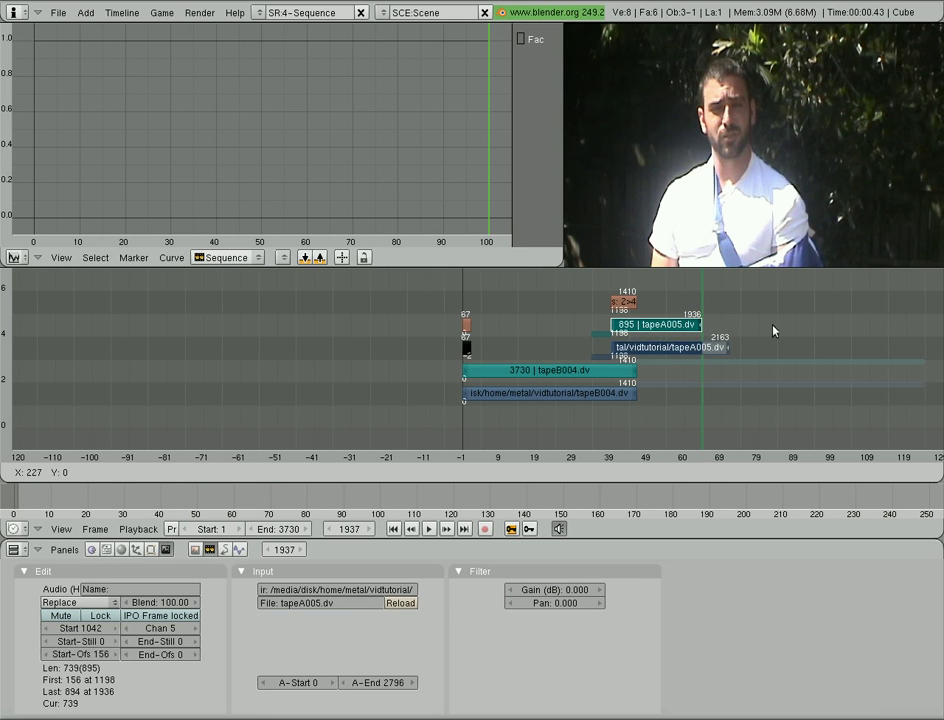
key("Escape")
scroll(739, 343, "up", 5)
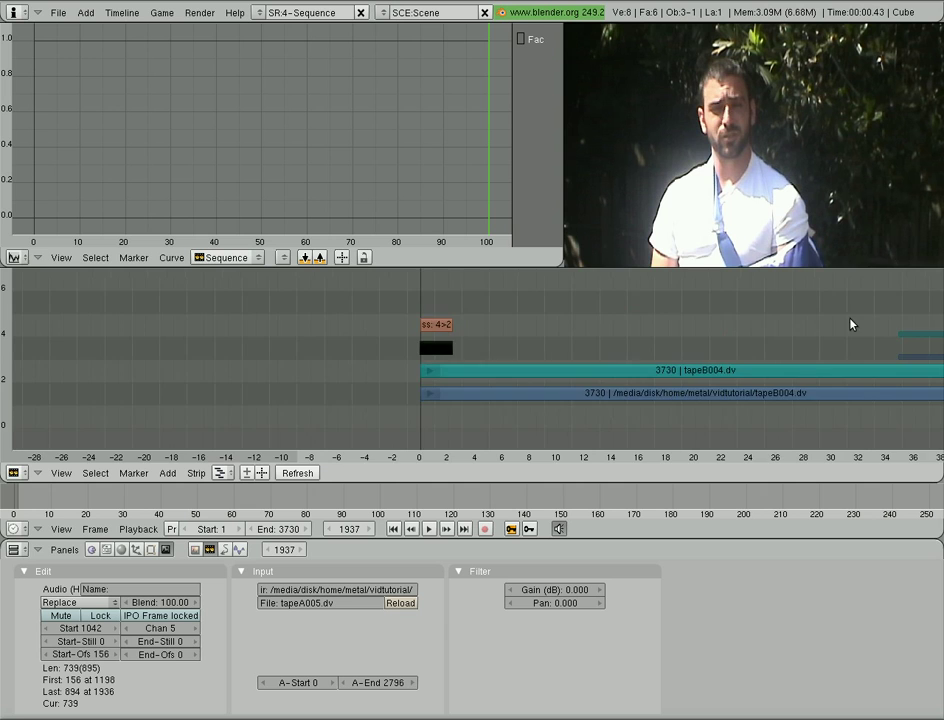
- Stretch the tapeA005 movie strip's end out to frame 2166
middle_click_drag(850, 323, 175, 318)
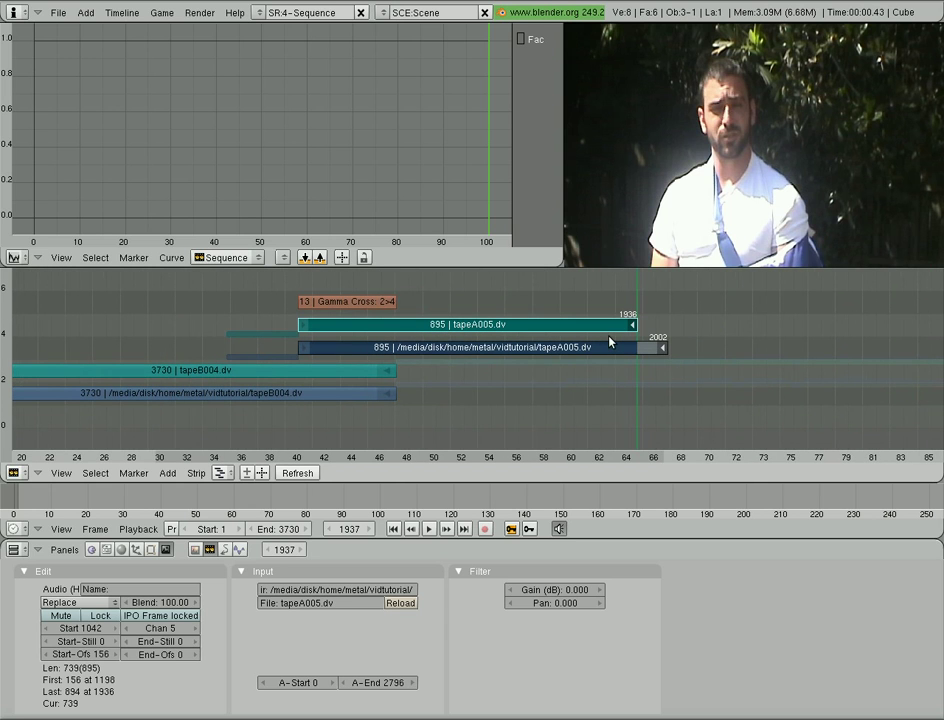
key("Escape")
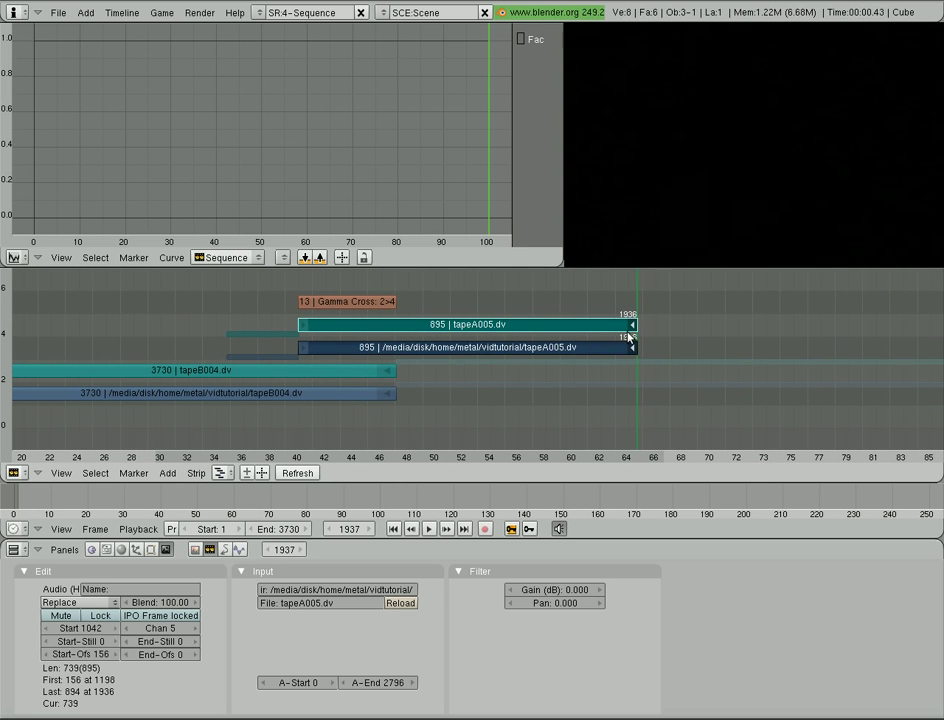
right_click(347, 305)
right_click(633, 347)
right_click(633, 324, "shift")
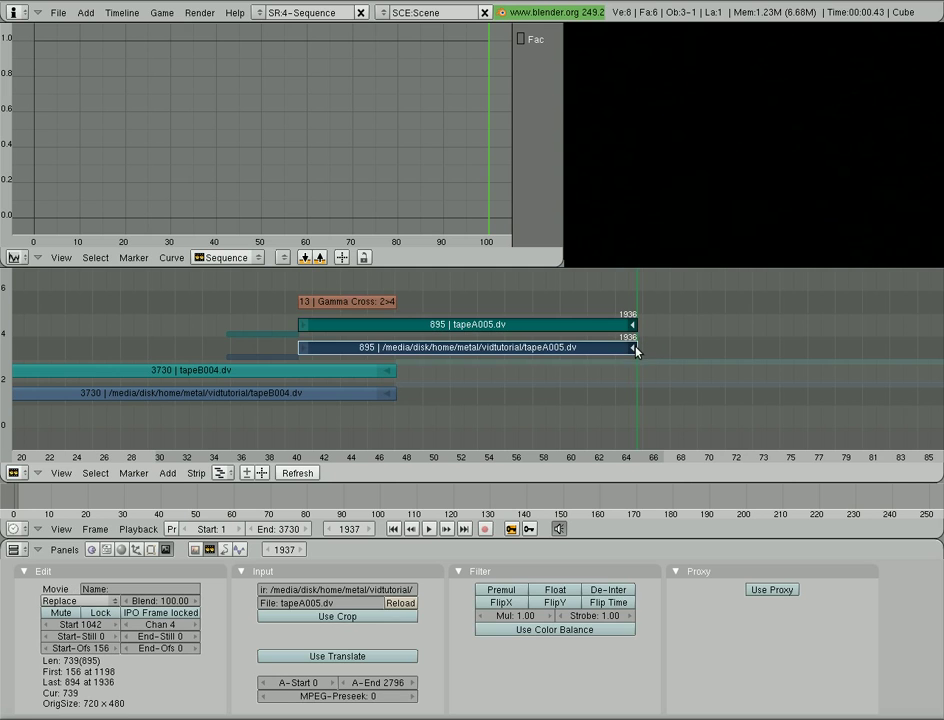
key("g")
left_click(737, 350)
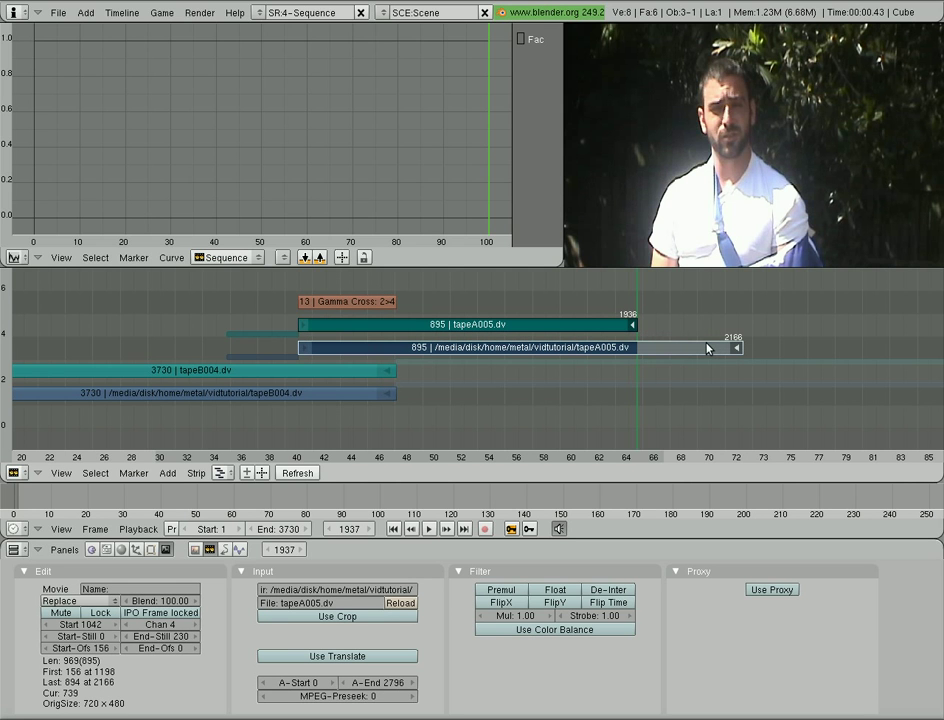
- Cut the tapeA005 movie strip at frame 1936, leaving an extra piece past it
key("x")
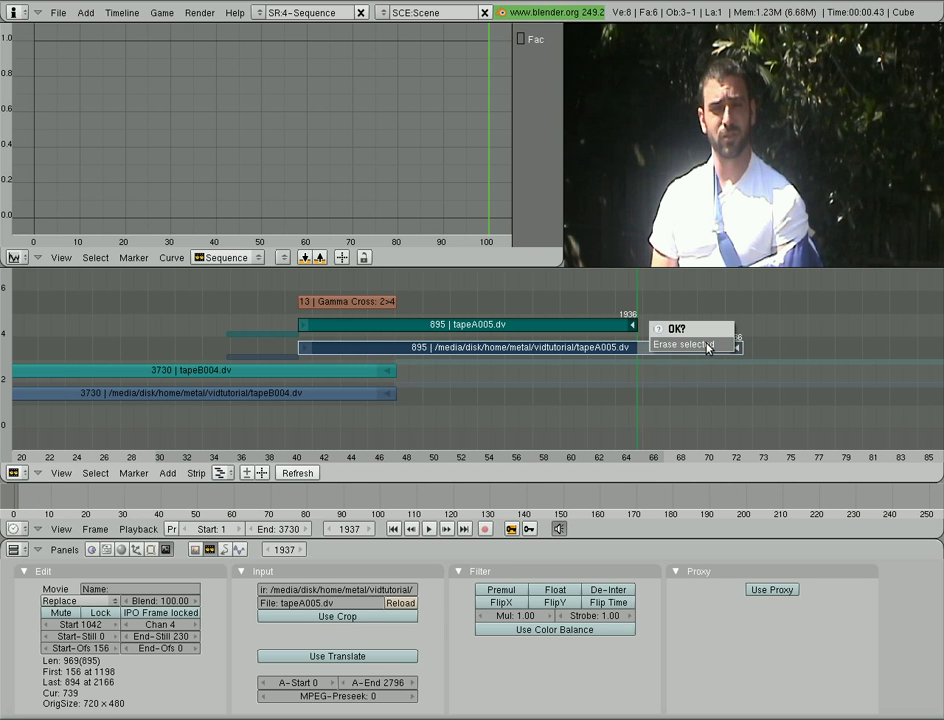
right_click(739, 348)
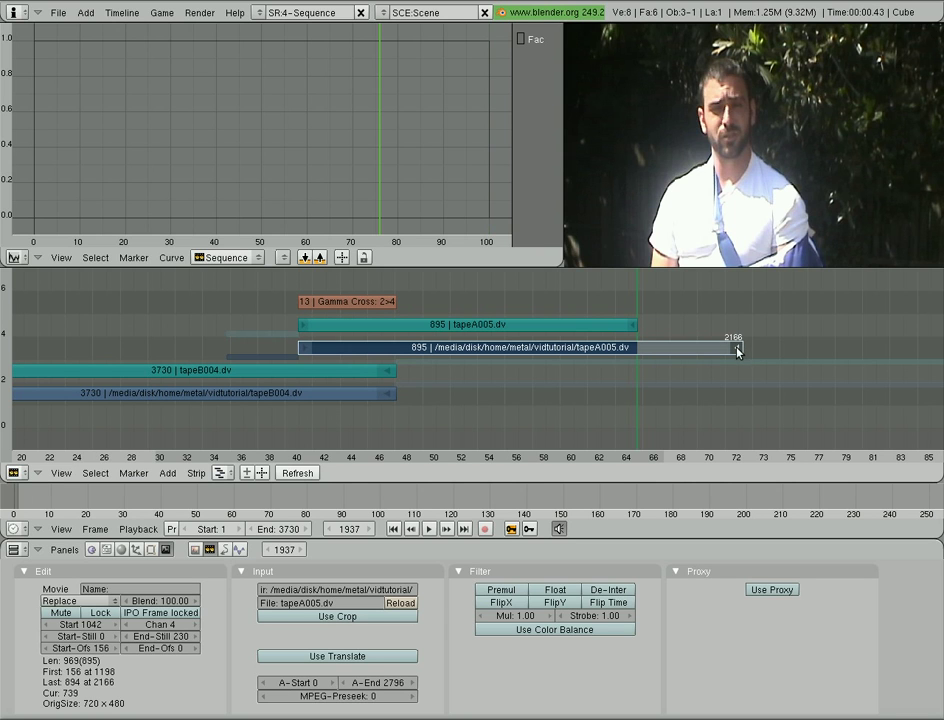
right_click(733, 353)
key("k")
left_click(703, 350)
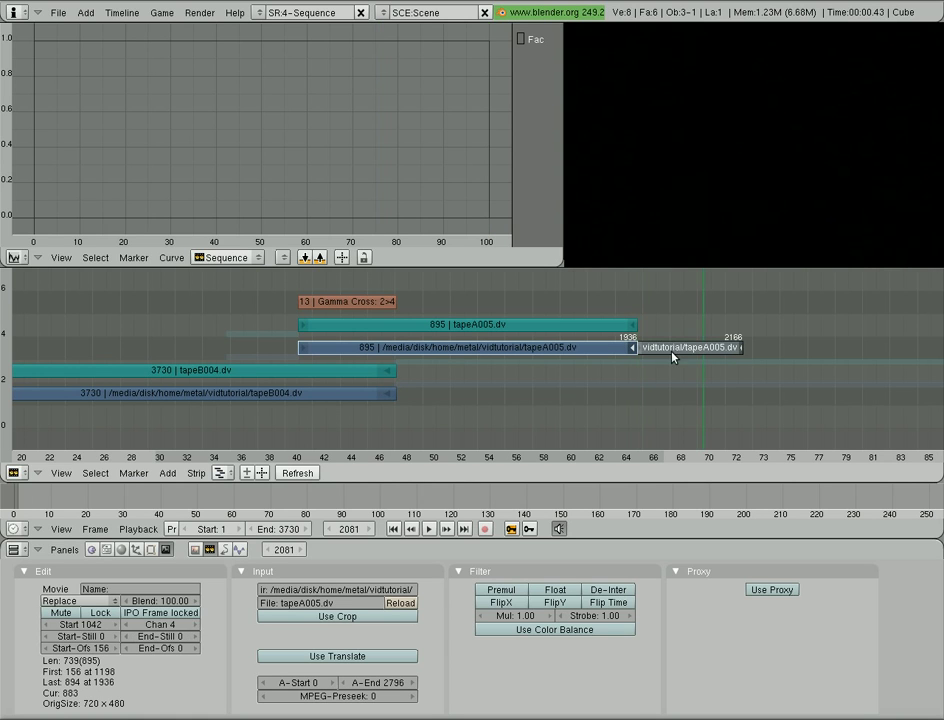
- Delete the extra tapeA005 movie piece beyond frame 1936
key("x")
left_click(674, 355)
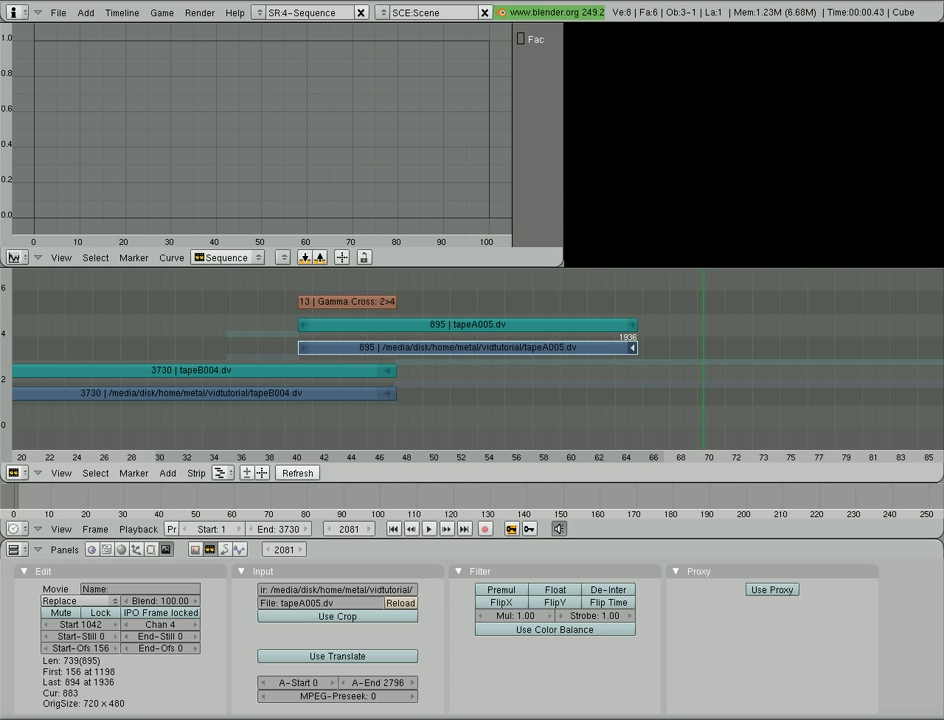
left_click(195, 475)
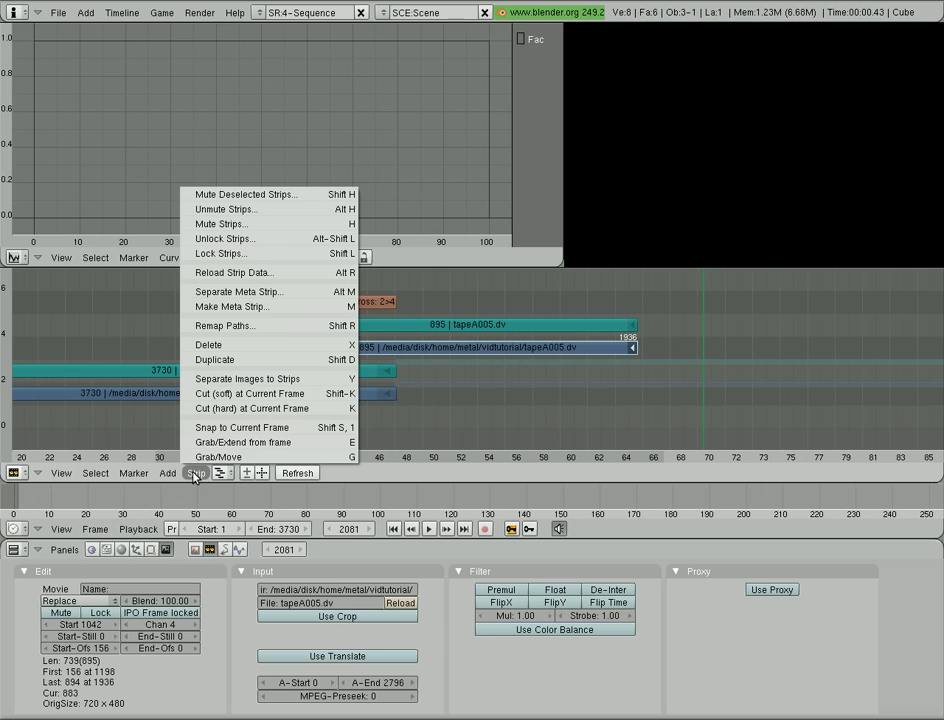
left_click(322, 395)
- Split both tapeA005 strips at frame 1616 and move the later pieces aside
left_click(491, 295)
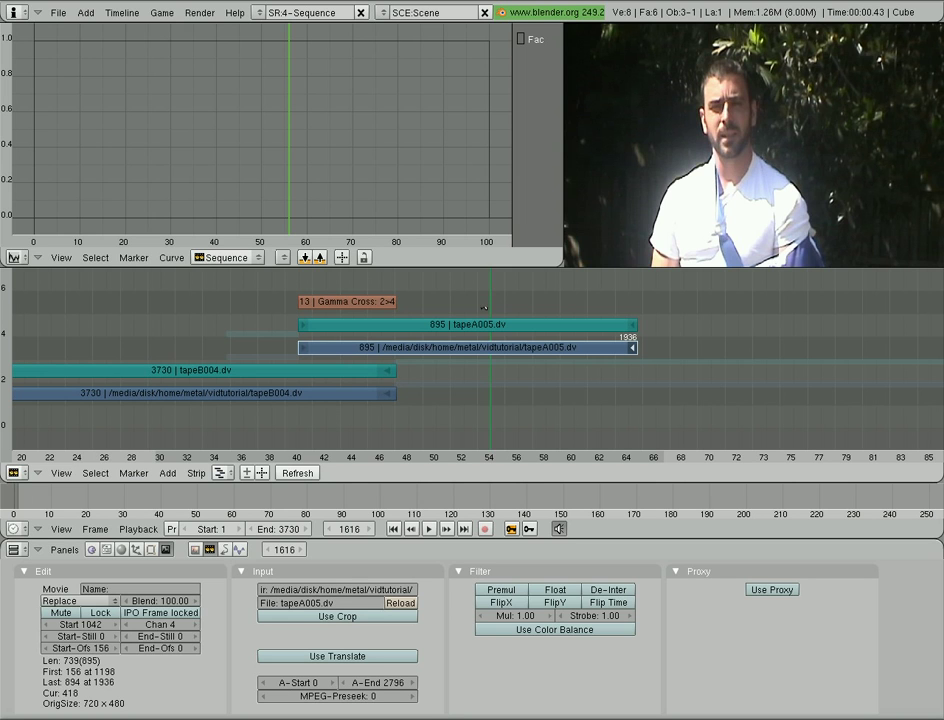
right_click(582, 326)
right_click(580, 348)
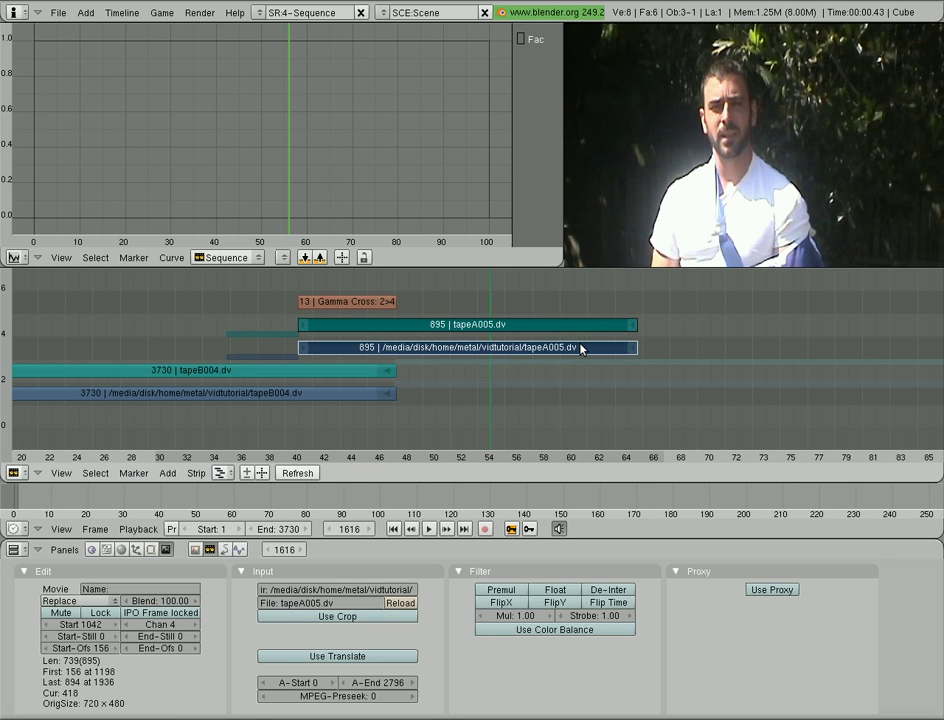
key("k")
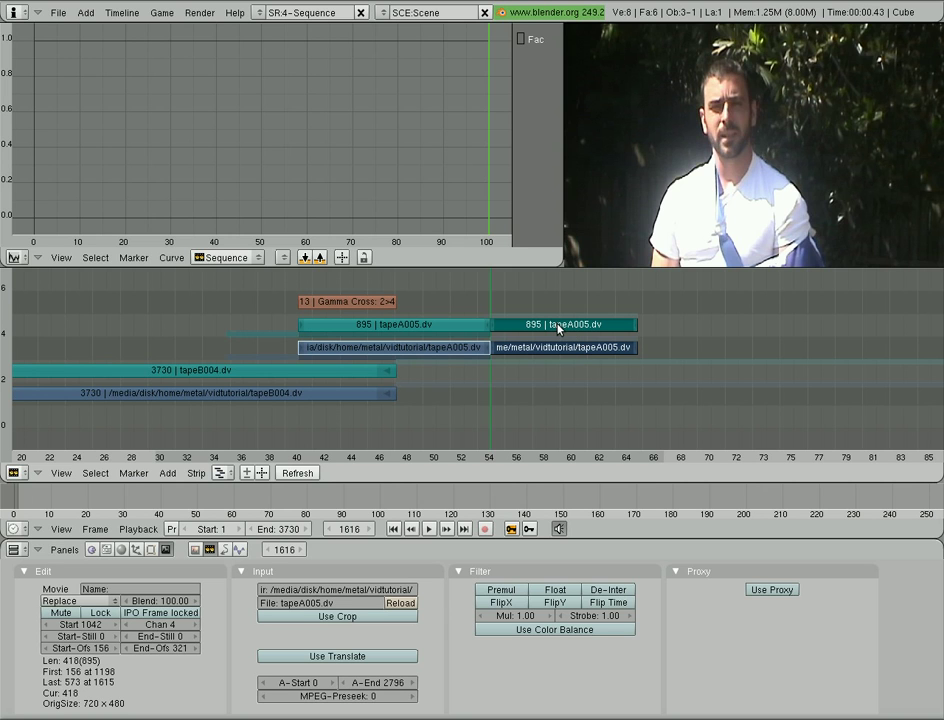
key("g")
left_click(725, 330)
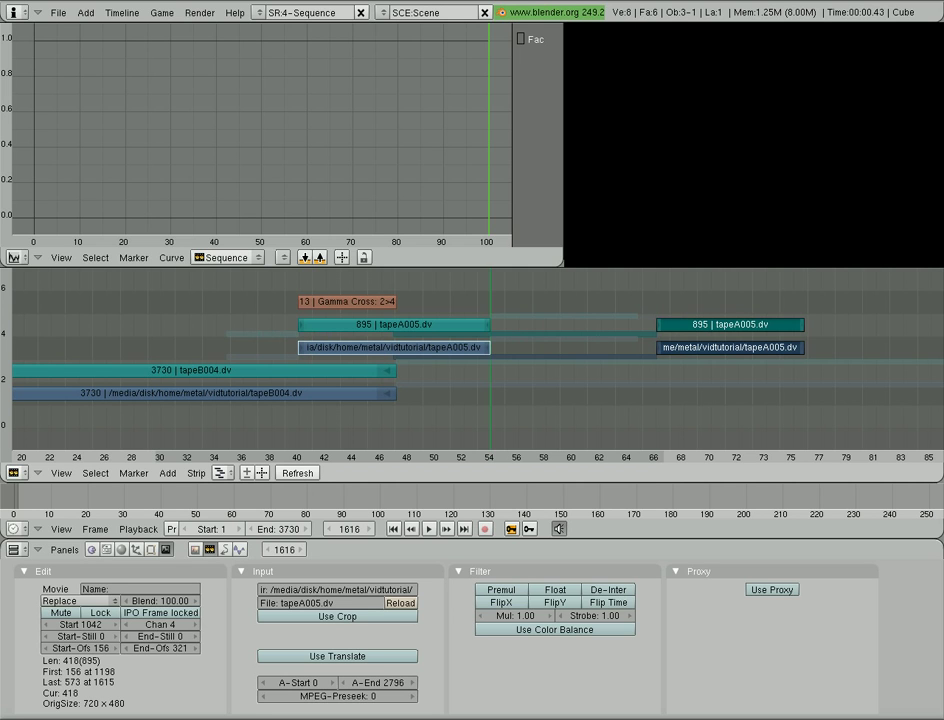
- Delete the later tapeA005 video and audio pieces, keeping the clip ending at 1615
right_click(487, 334)
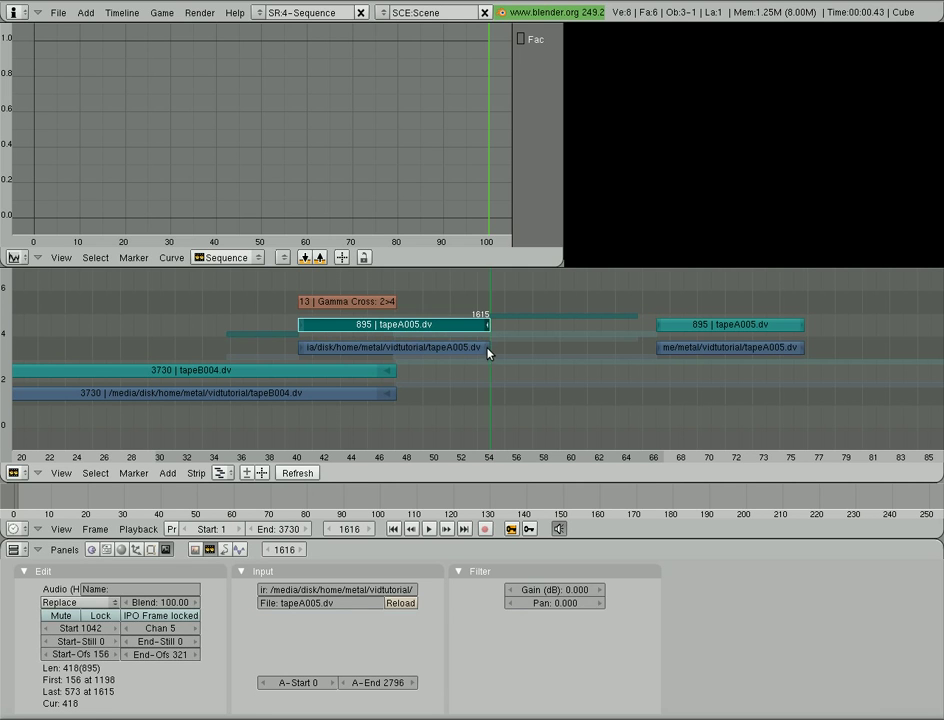
right_click(489, 350)
key("g")
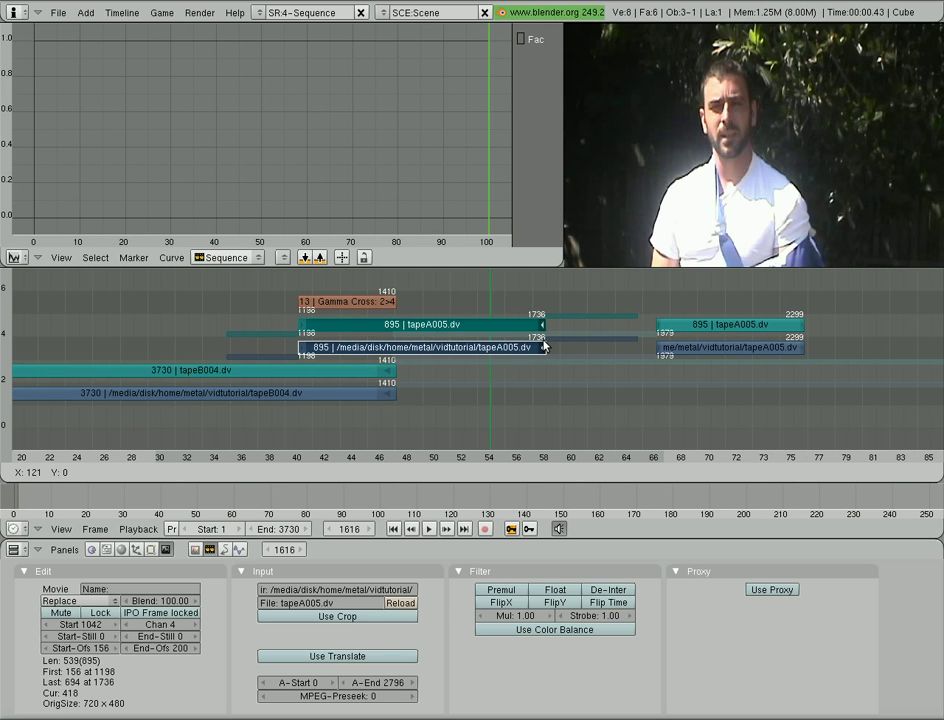
key("Escape")
right_click(710, 326)
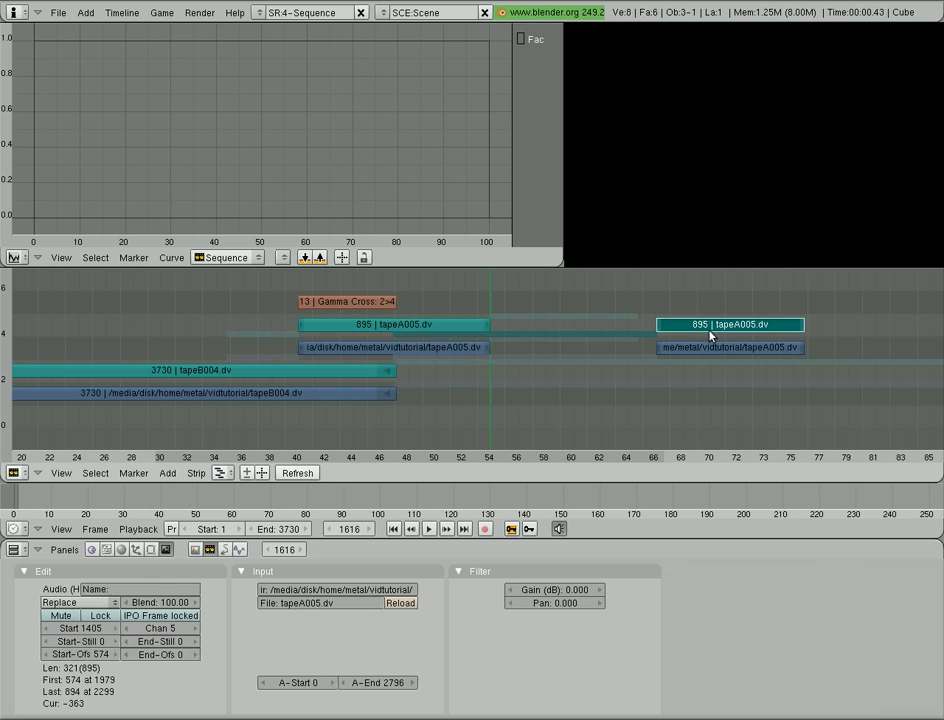
right_click(718, 349, "shift")
key("x")
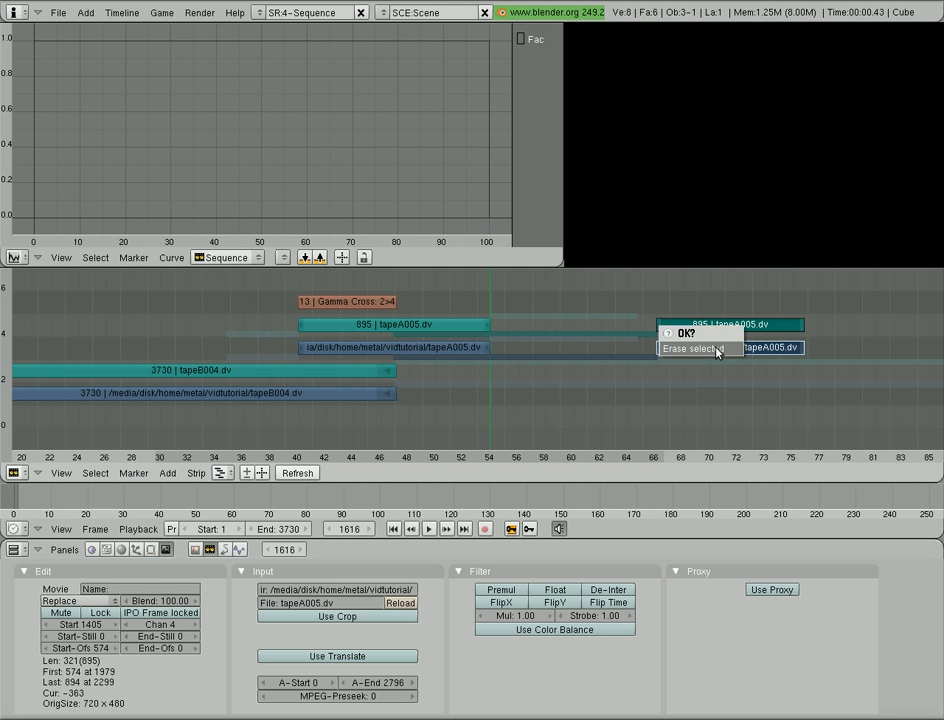
left_click(716, 352)
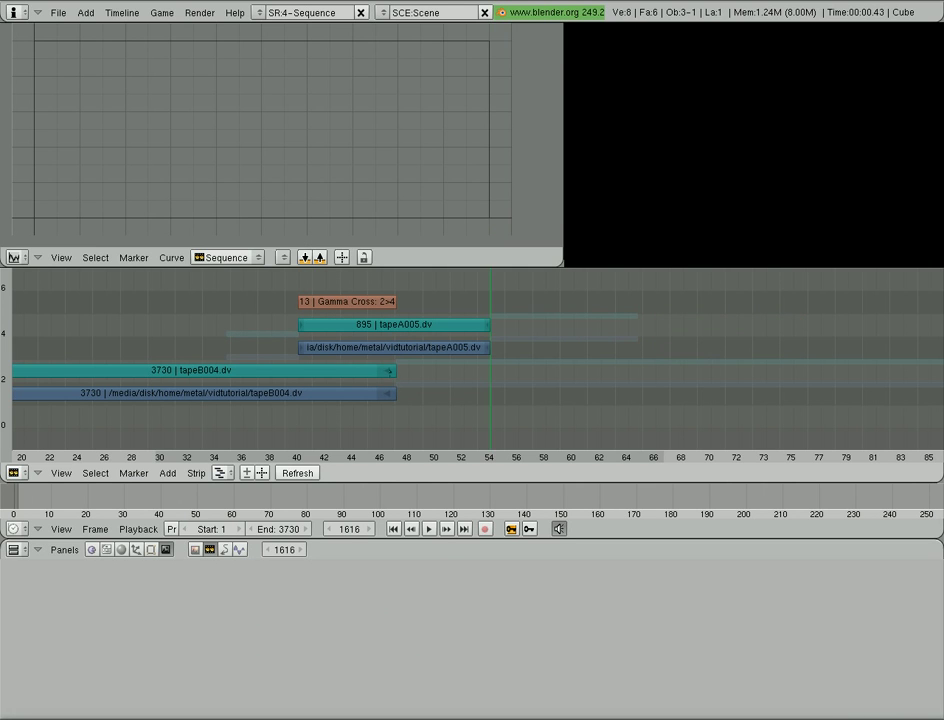
- Place a duplicate black colour strip on channel 6 spanning frames 1563–1632
scroll(388, 364, "down", 3)
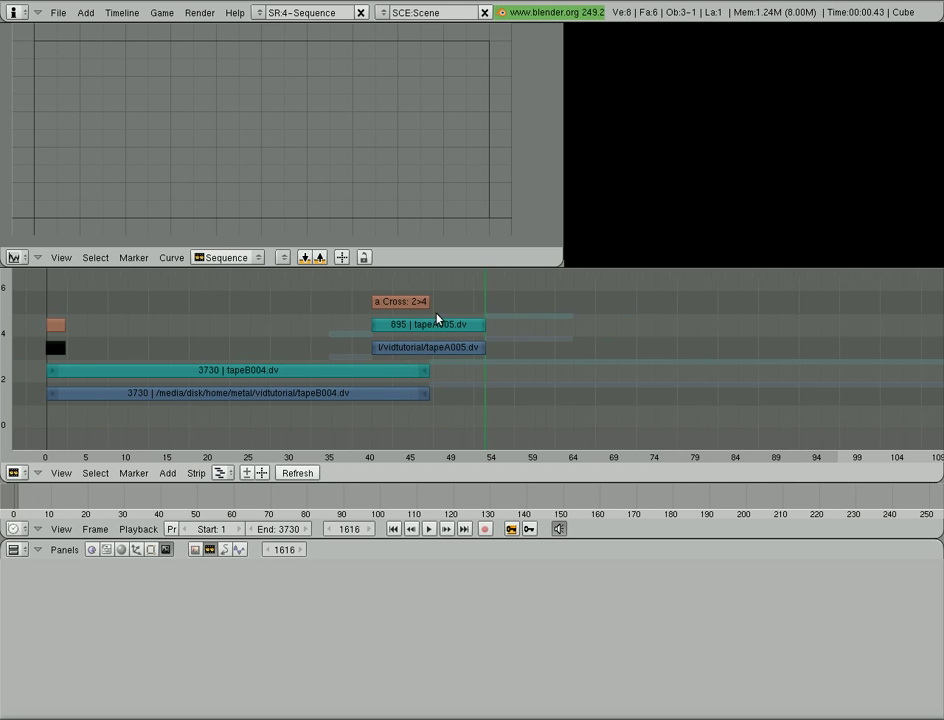
right_click(57, 352)
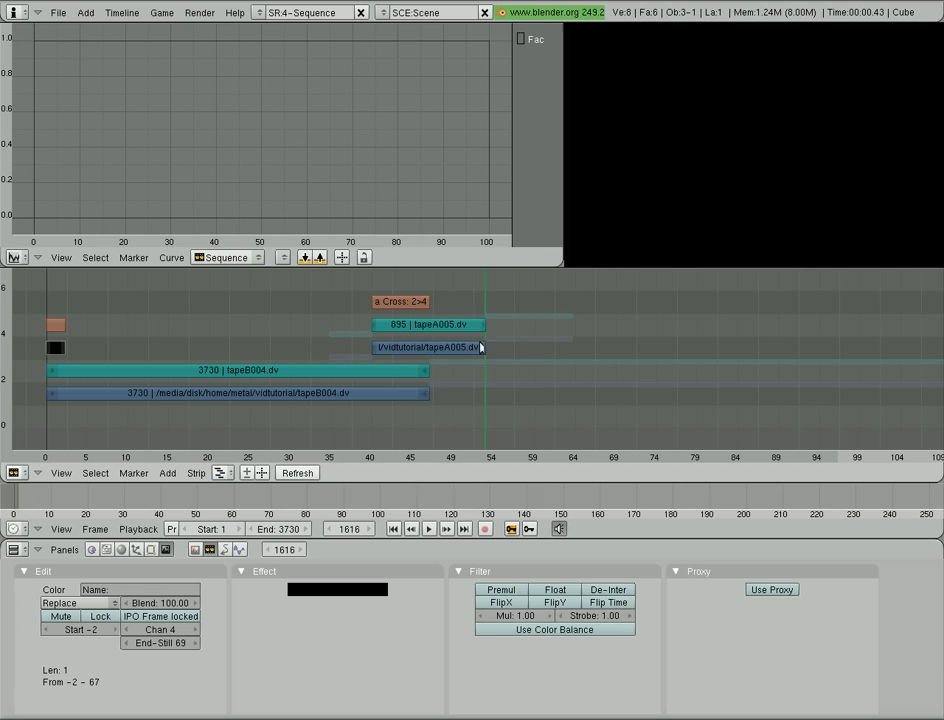
key("shift+a")
key("g")
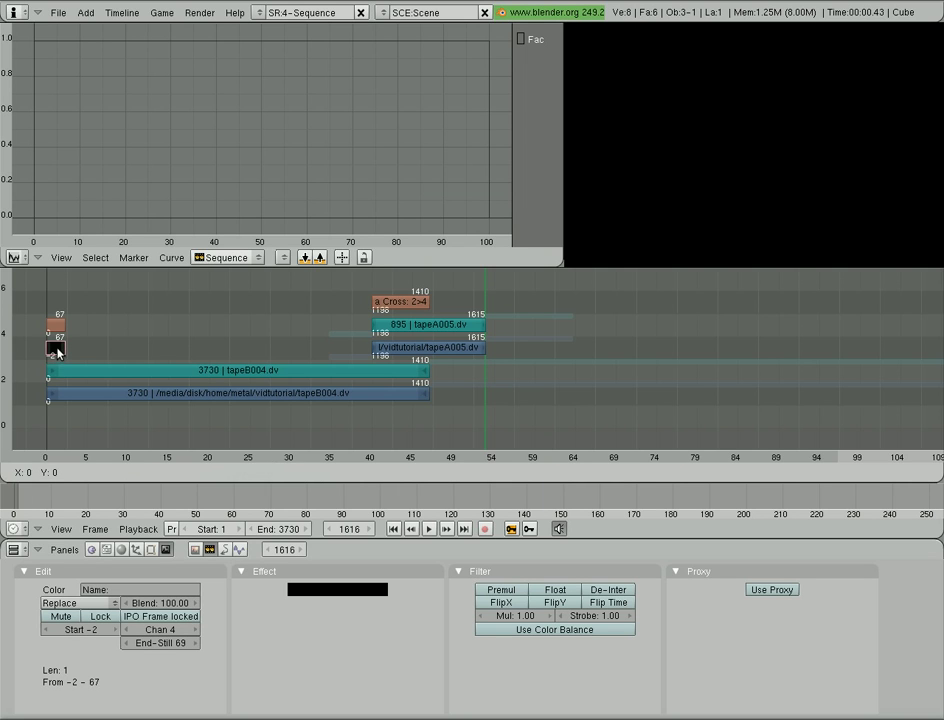
left_click(483, 312)
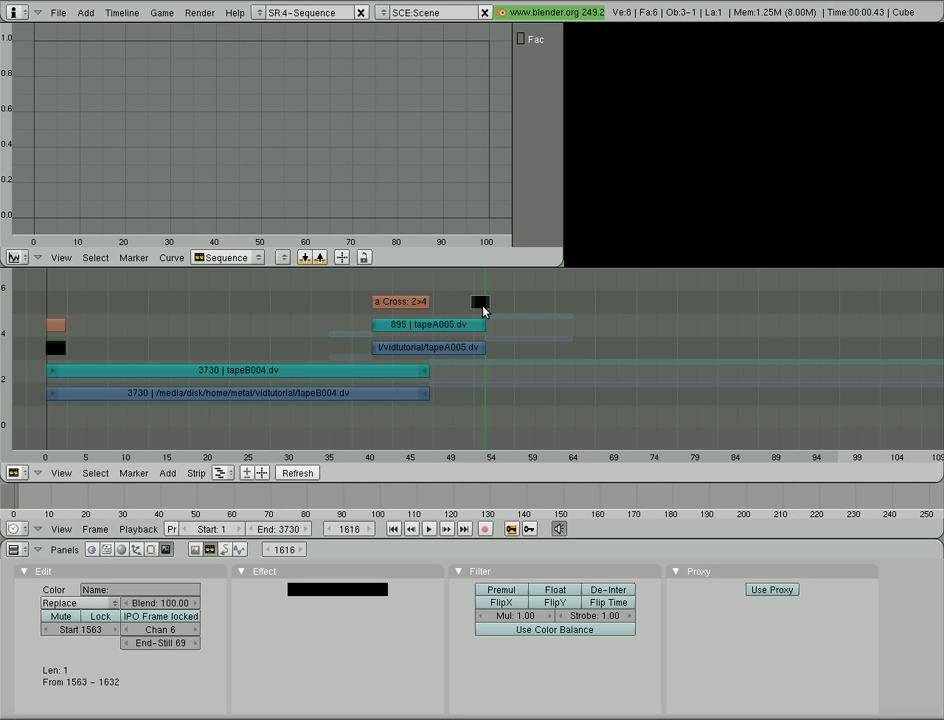
scroll(493, 324, "up", 5)
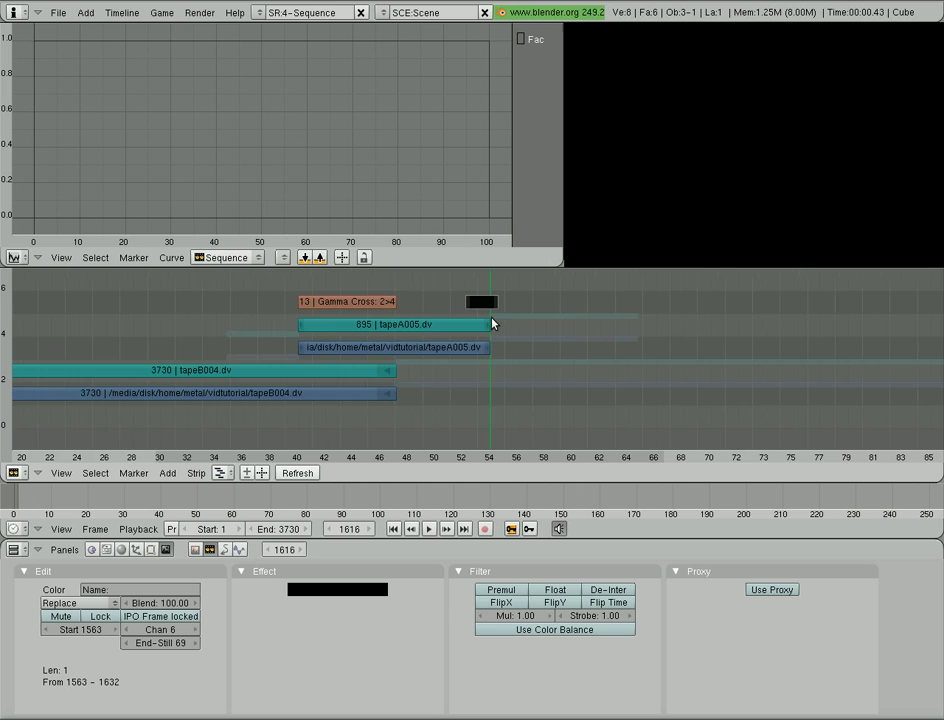
left_click_drag(482, 287, 415, 358)
- Add a 53-frame Gamma Cross from tapeA005 into the black strip over frames 1563–1615
right_click(415, 350)
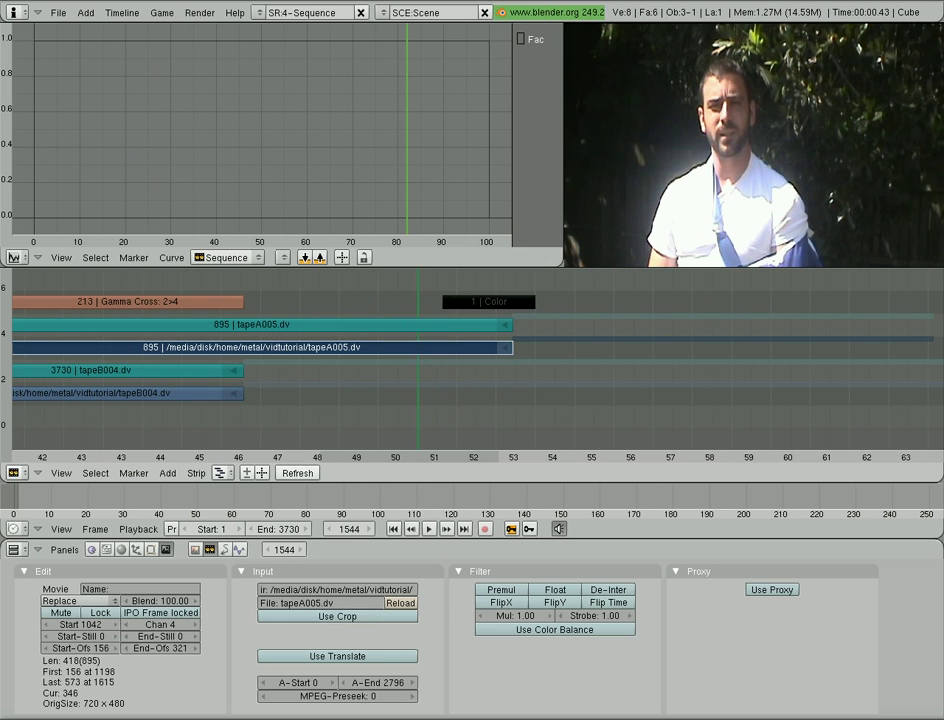
right_click(493, 306)
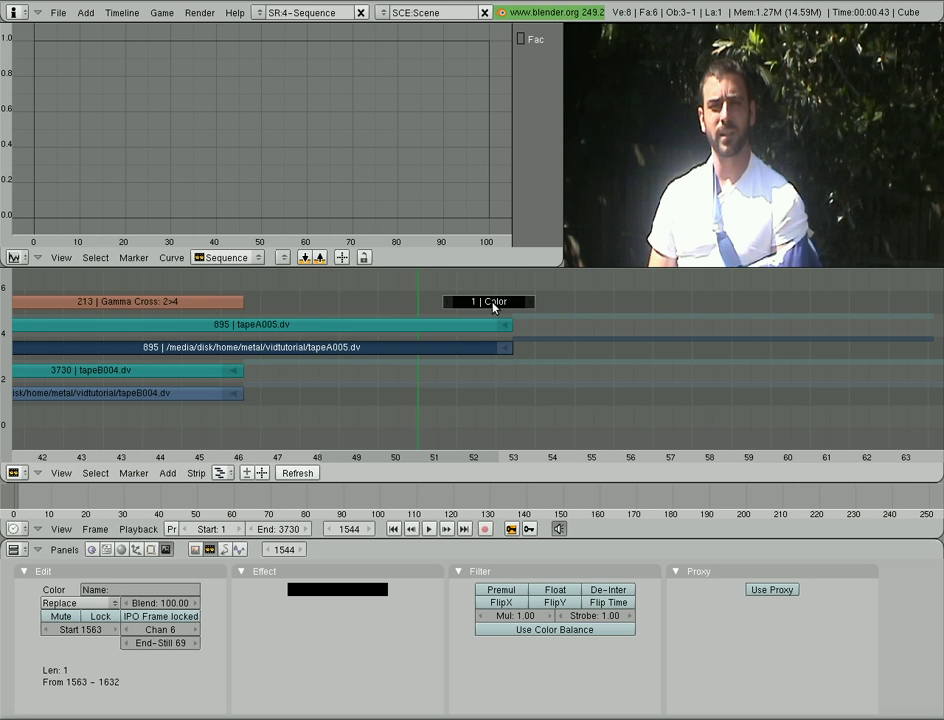
key("shift+a")
left_click(493, 307)
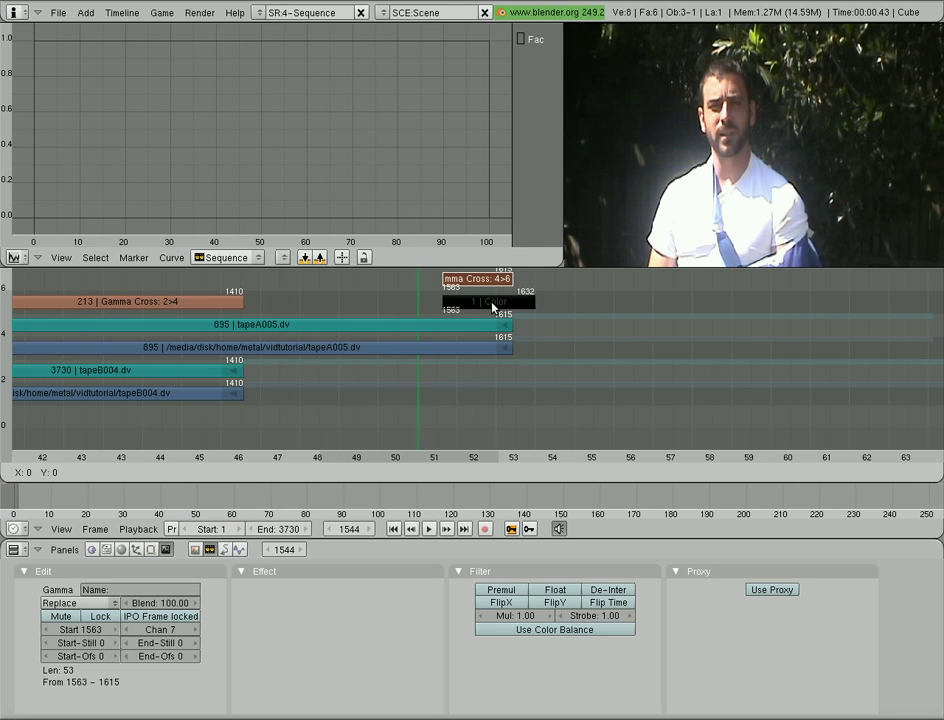
left_click_drag(440, 306, 529, 322)
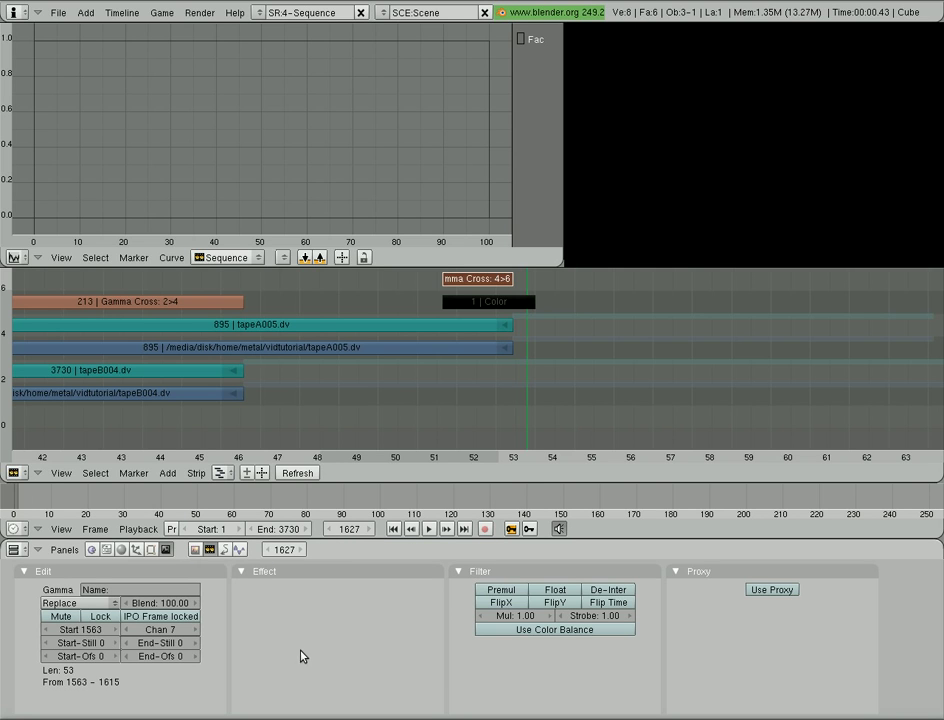
- Set the render end frame to 1627 and enable Do Sequence
left_click(195, 550)
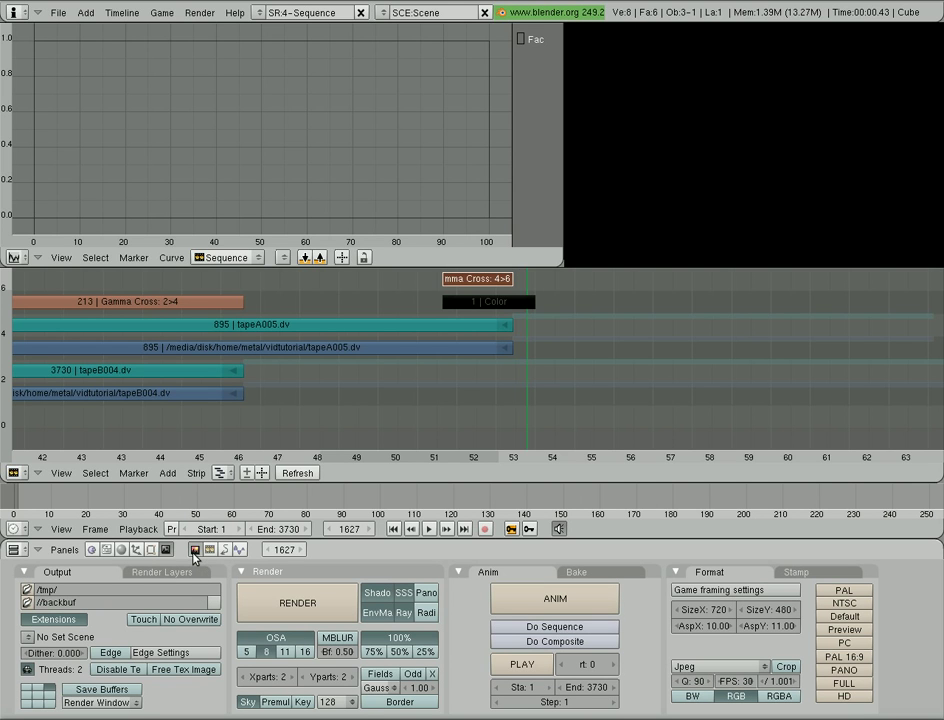
left_click(593, 690)
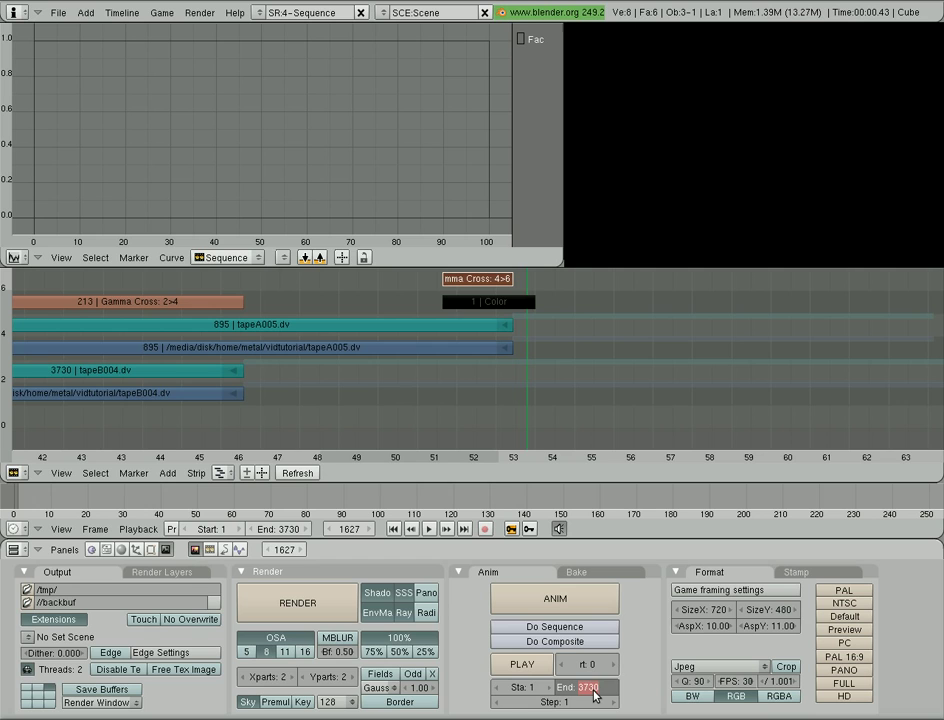
type("1627")
key("Return")
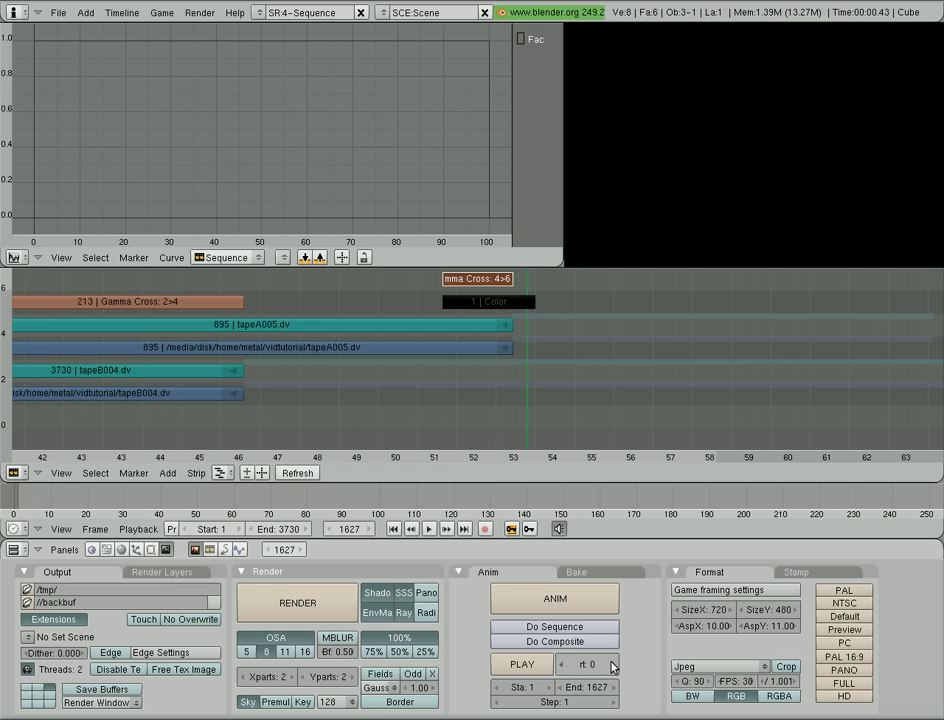
left_click(552, 628)
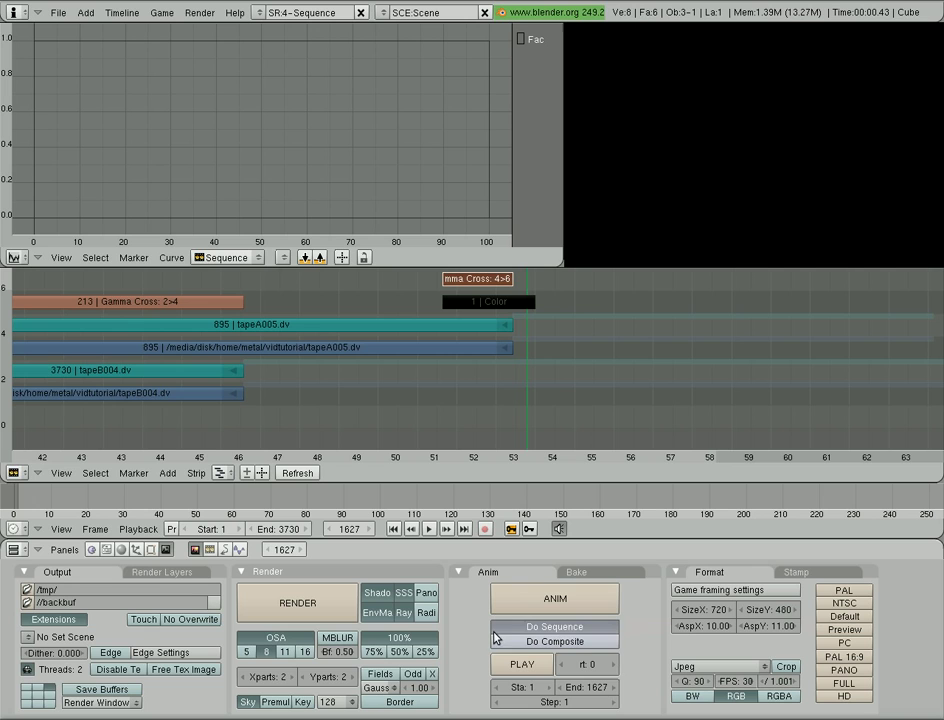
- Switch the output format from Jpeg to FFMpeg with DV as the video format
left_click(689, 667)
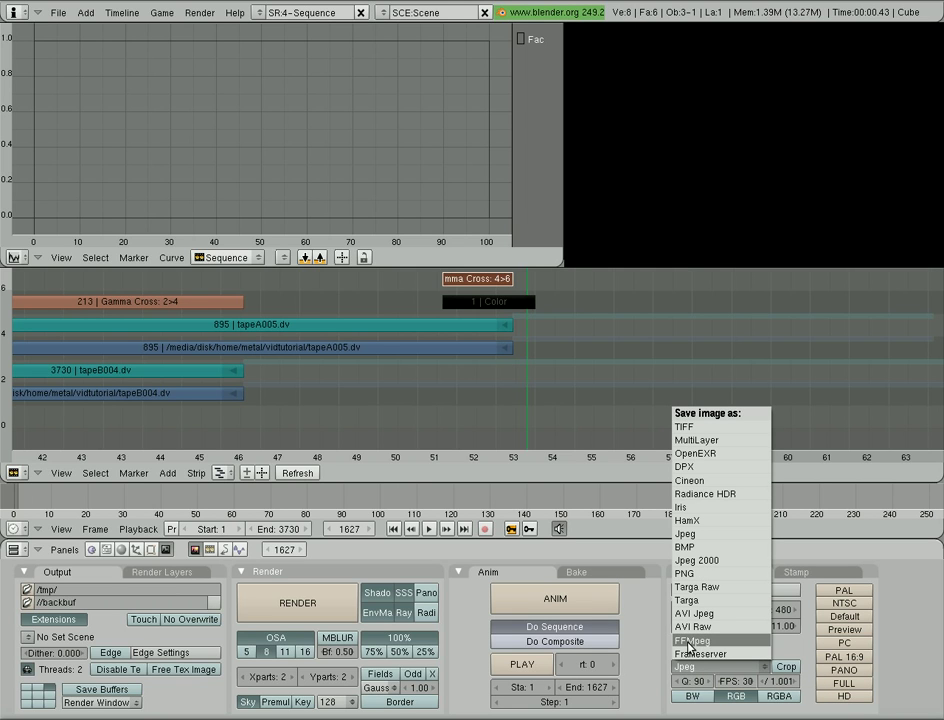
left_click(690, 645)
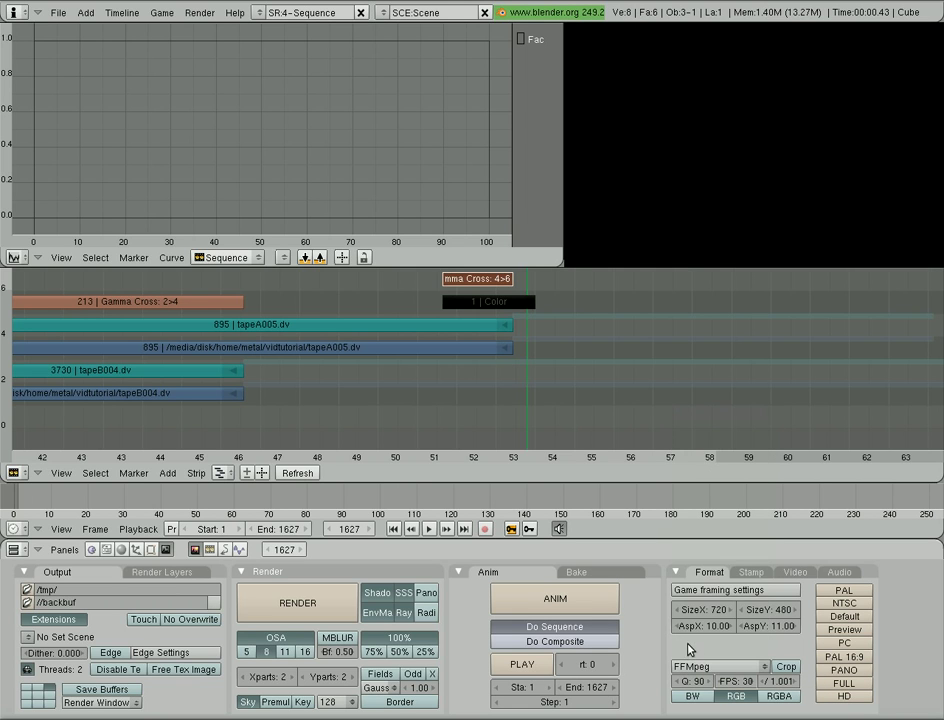
left_click(790, 574)
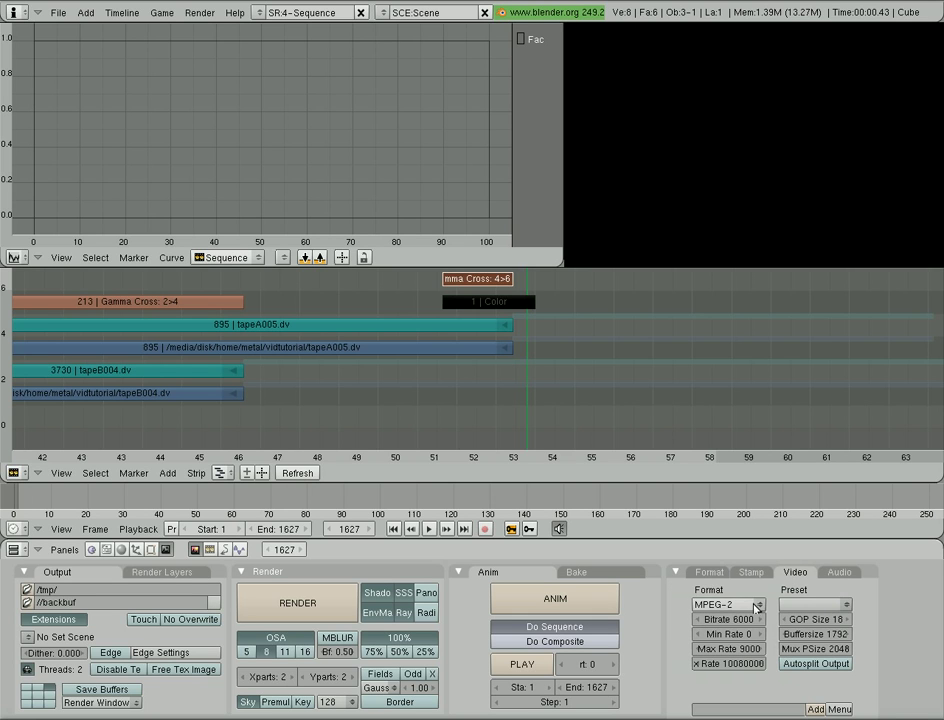
left_click(757, 607)
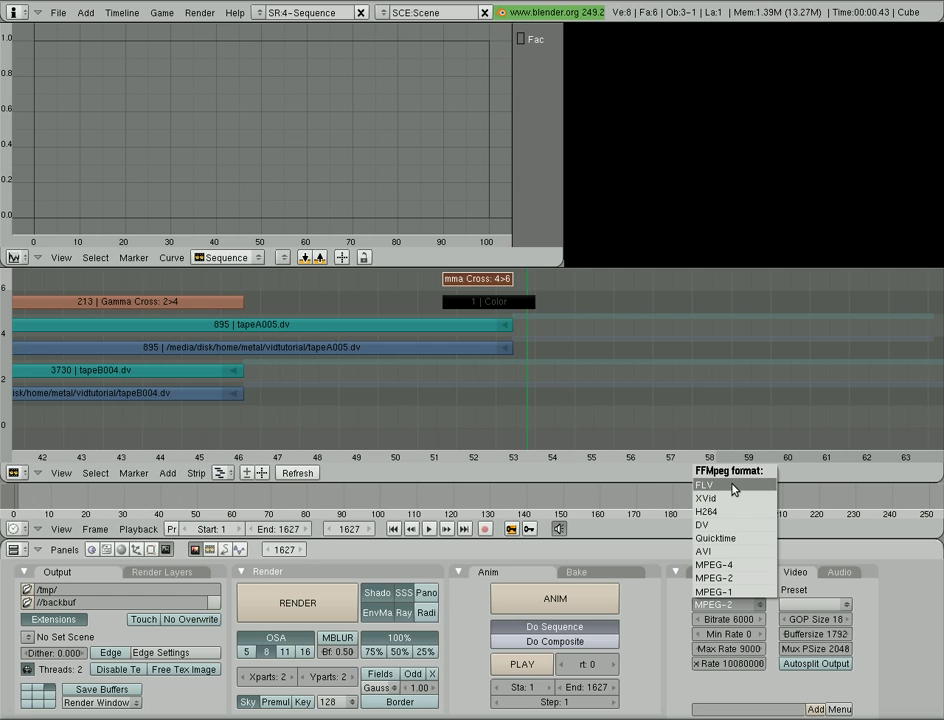
left_click(702, 527)
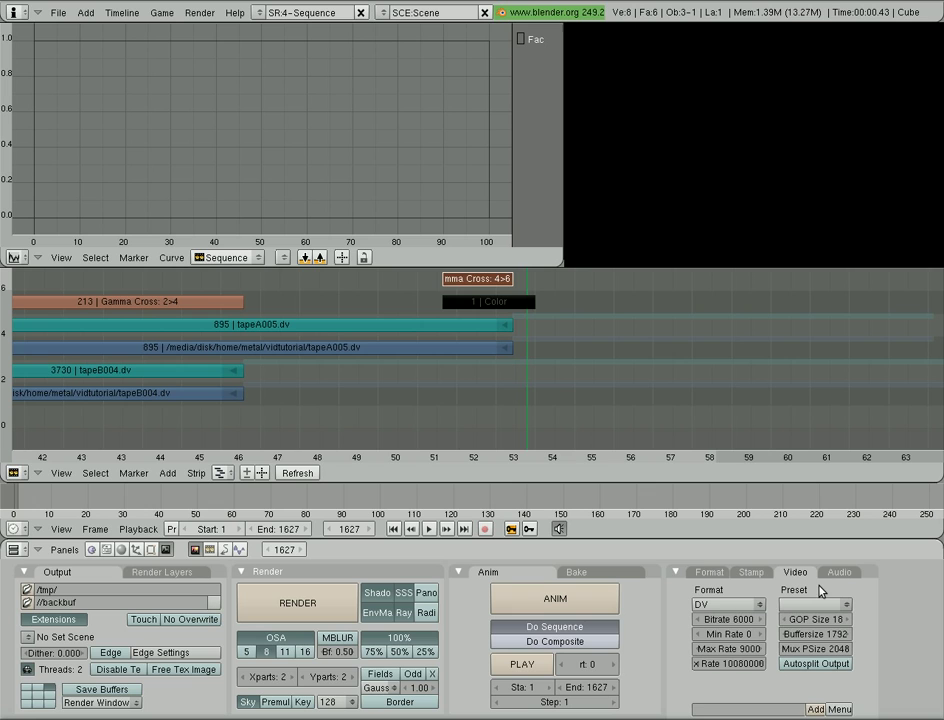
- Choose PCM instead of MP2 as the FFmpeg audio codec, then start the animation render
left_click(843, 574)
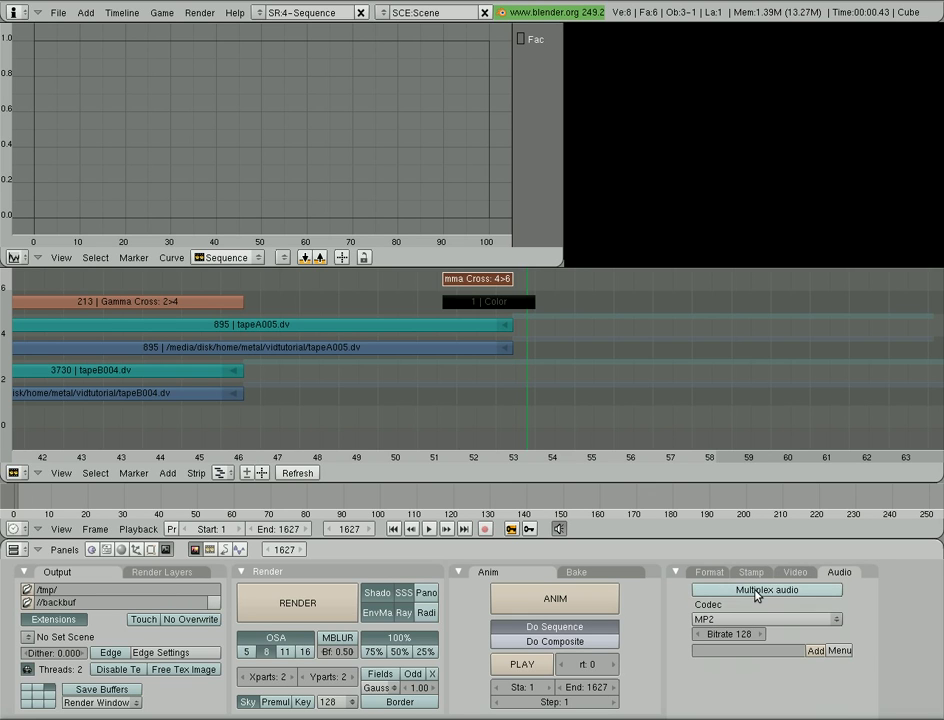
left_click(758, 618)
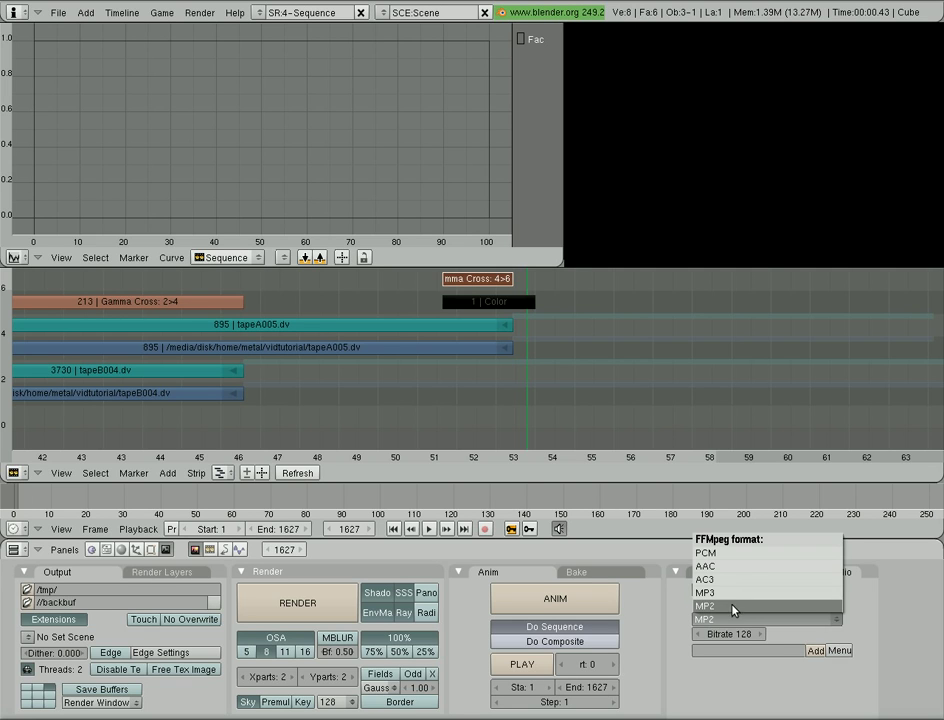
left_click(728, 554)
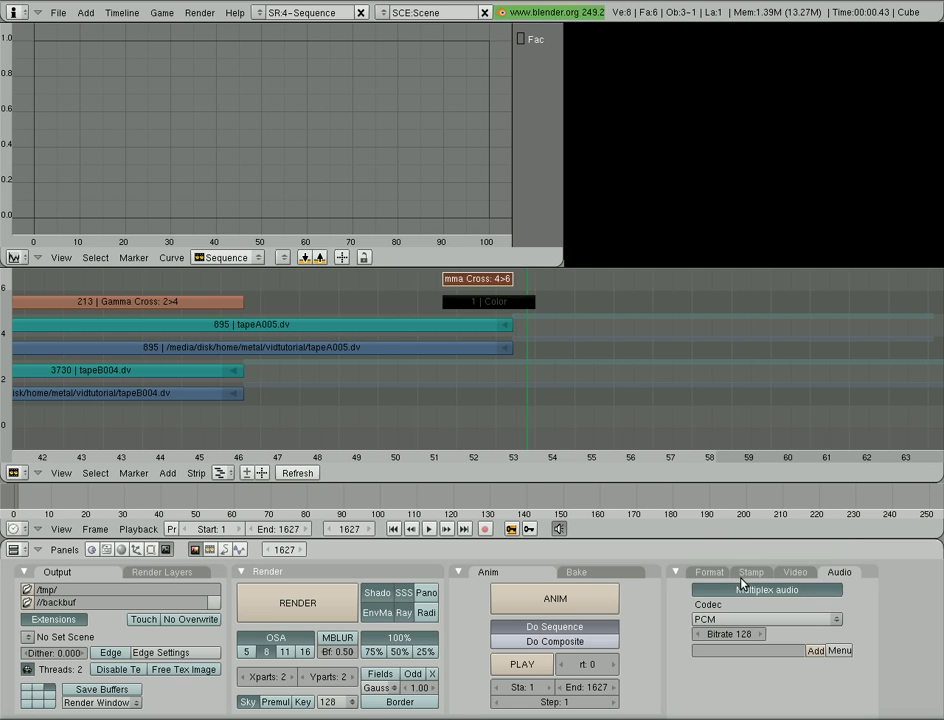
left_click(710, 574)
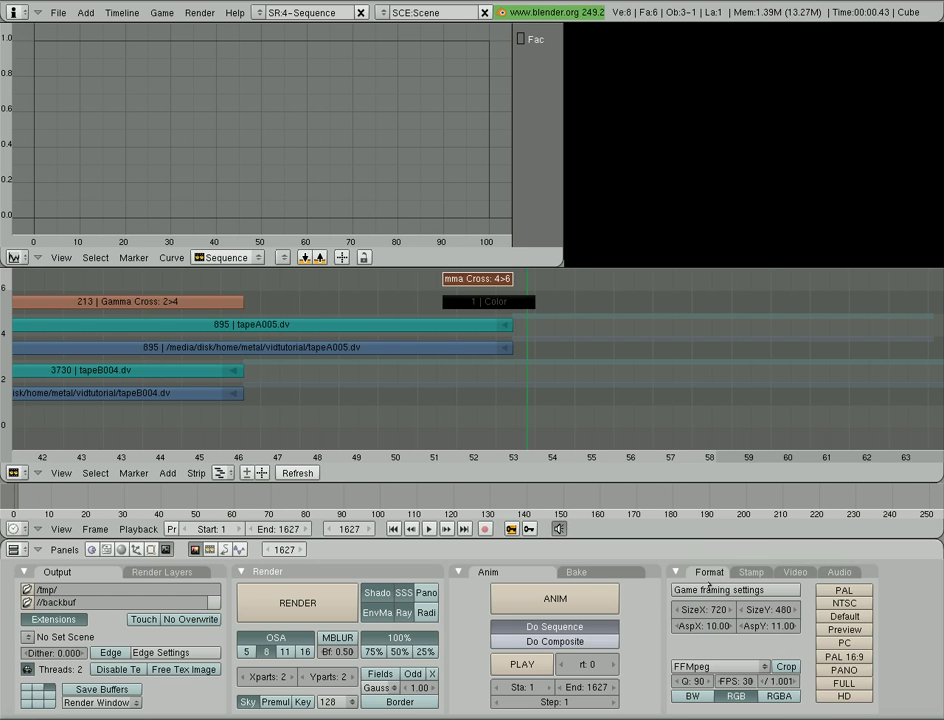
left_click(558, 604)
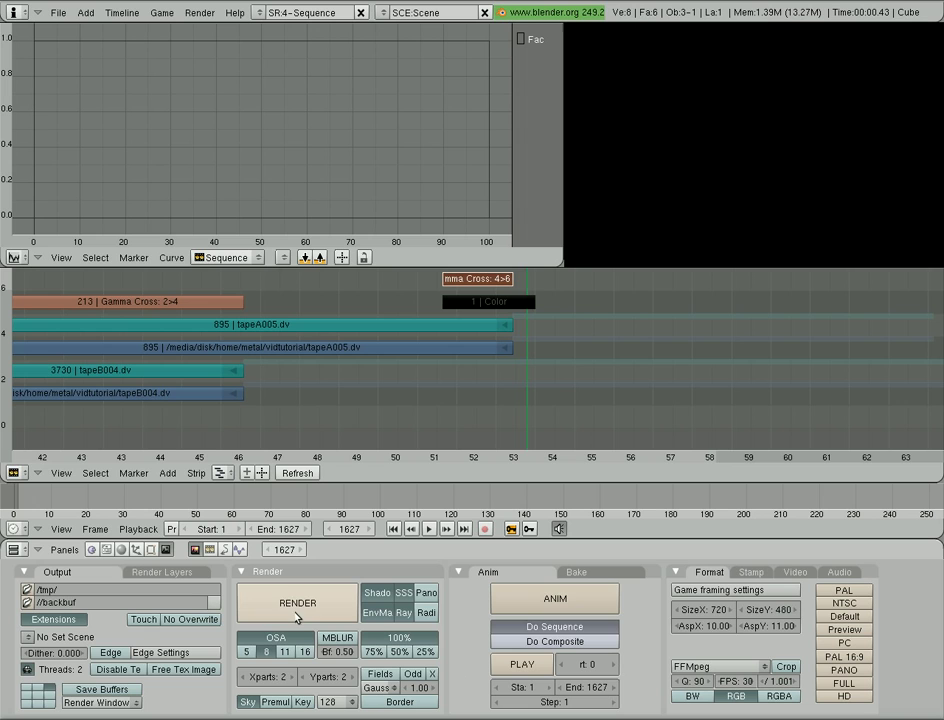
- Render frames 1–1627 of the sequence edit as an animation and let it finish
left_click(541, 607)
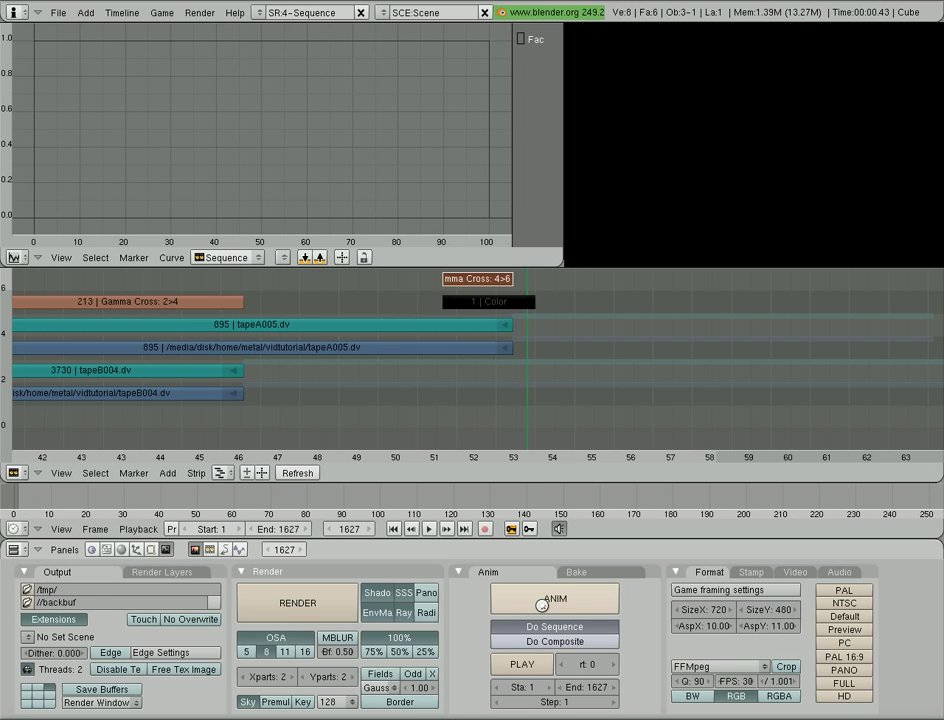